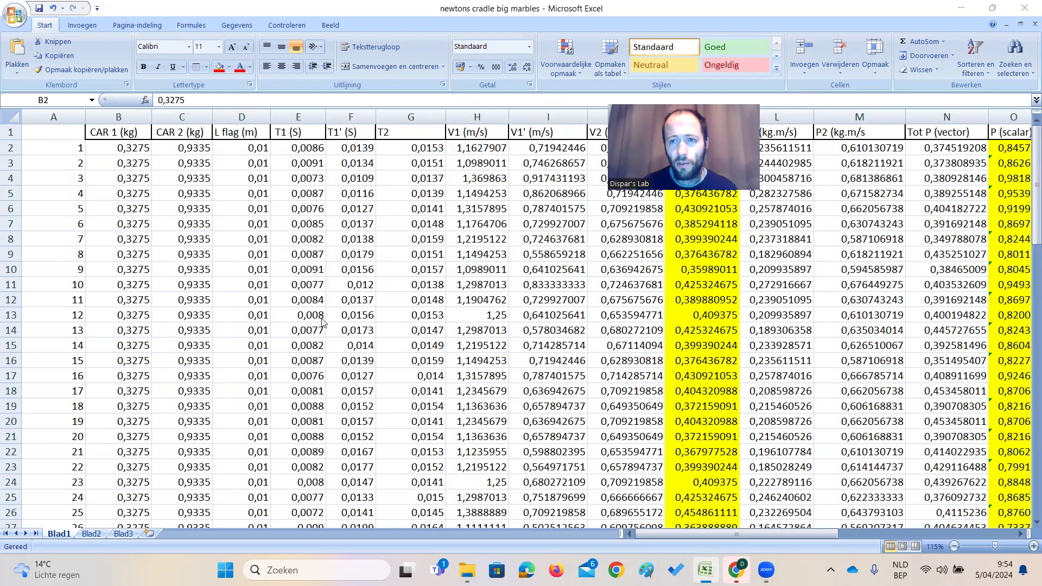
Review the CAR 1 (kg) mass values from the first trial down to the last, finishing on cell B2
{"action": "left_click", "coordinate": [133, 148]}
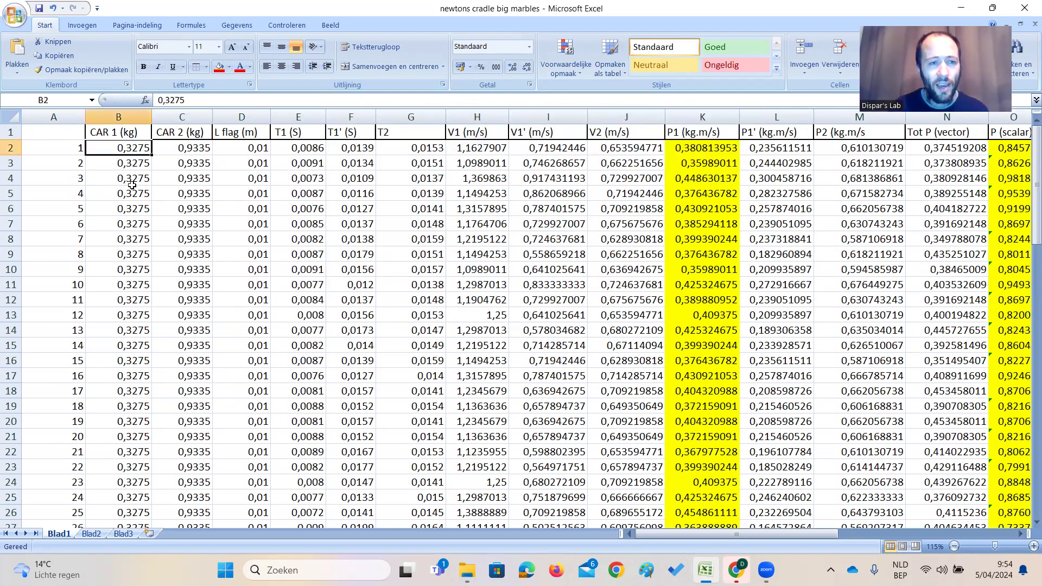
{"action": "scroll", "coordinate": [139, 203], "scroll_direction": "down", "scroll_amount": 5}
{"action": "scroll", "coordinate": [139, 203], "scroll_direction": "down", "scroll_amount": 19}
{"action": "left_click", "coordinate": [98, 253]}
{"action": "scroll", "coordinate": [98, 253], "scroll_direction": "up", "scroll_amount": 9}
{"action": "scroll", "coordinate": [132, 185], "scroll_direction": "up", "scroll_amount": 15}
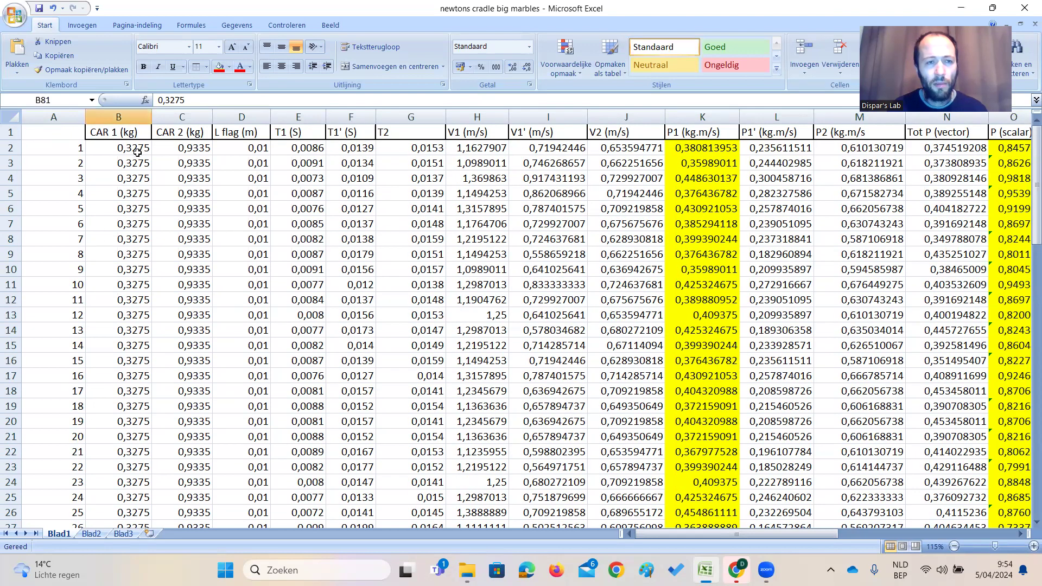
{"action": "left_click", "coordinate": [136, 150]}
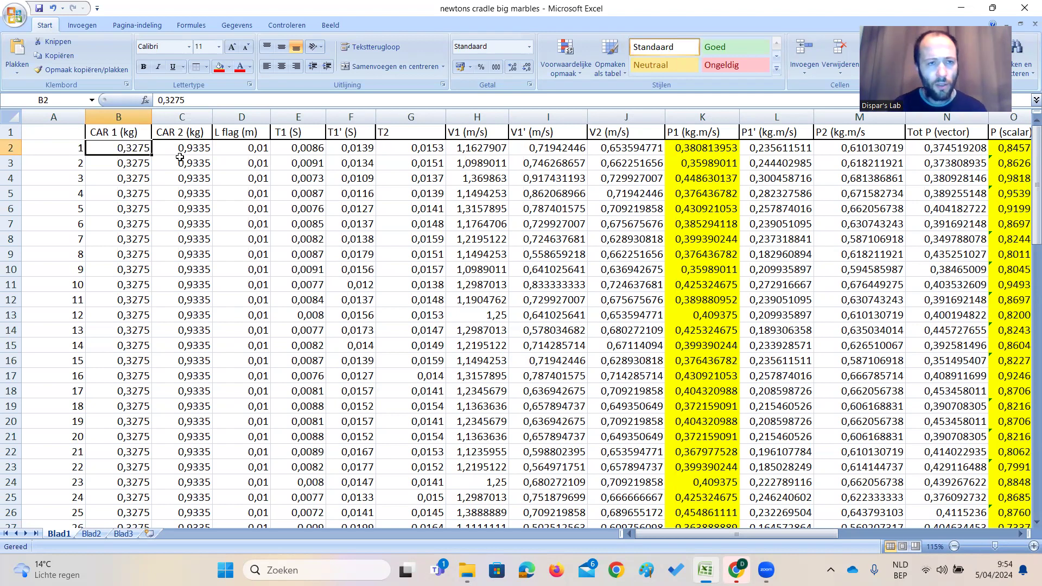
Inspect the formula in K2 and the first ten initial momentum values in the P1 (kg.m/s) column
{"action": "left_click", "coordinate": [710, 152]}
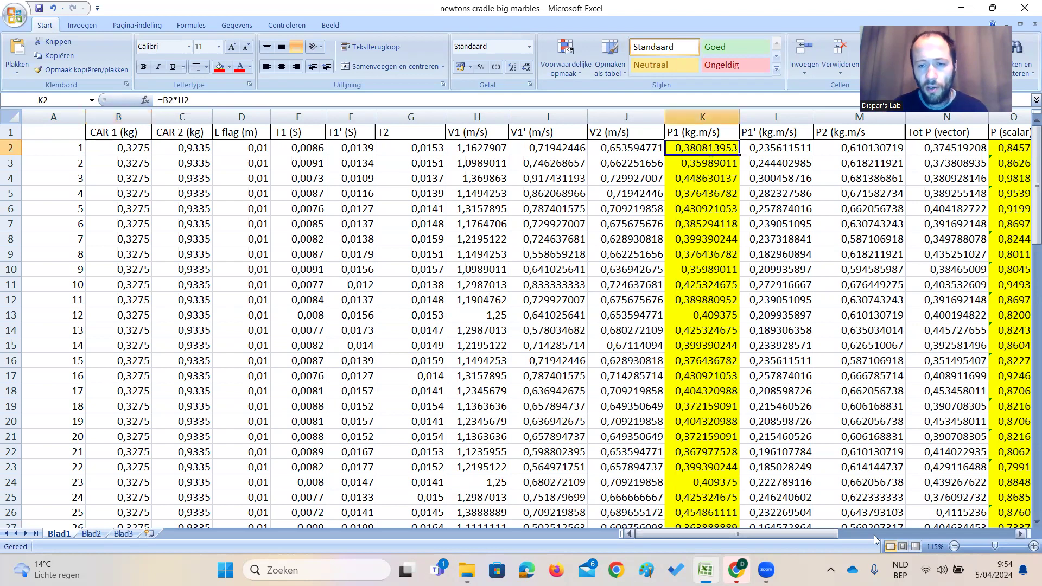
{"action": "left_click_drag", "start_coordinate": [818, 533], "coordinate": [873, 534]}
{"action": "left_click_drag", "start_coordinate": [287, 152], "coordinate": [275, 283]}
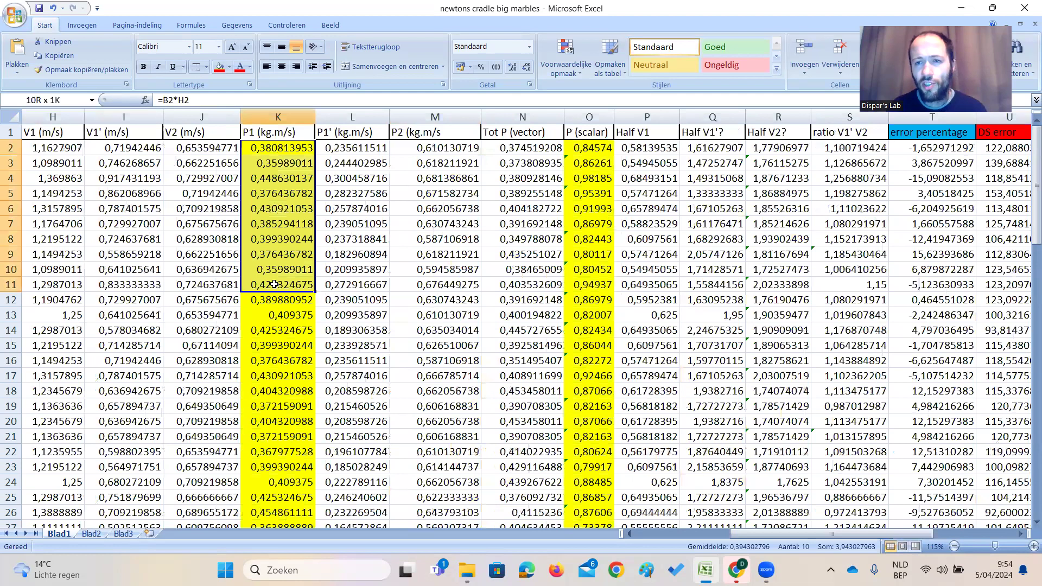
{"action": "left_click", "coordinate": [274, 158]}
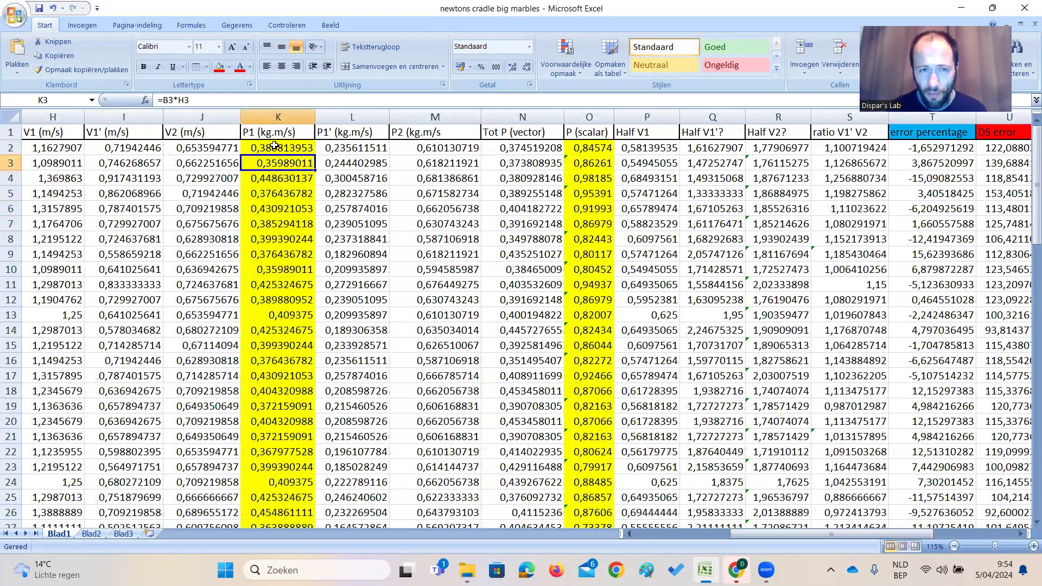
Inspect the first-trial formulas for P1', P2, Tot P (vector) and P (scalar), and look over the vector total values
{"action": "left_click", "coordinate": [373, 149]}
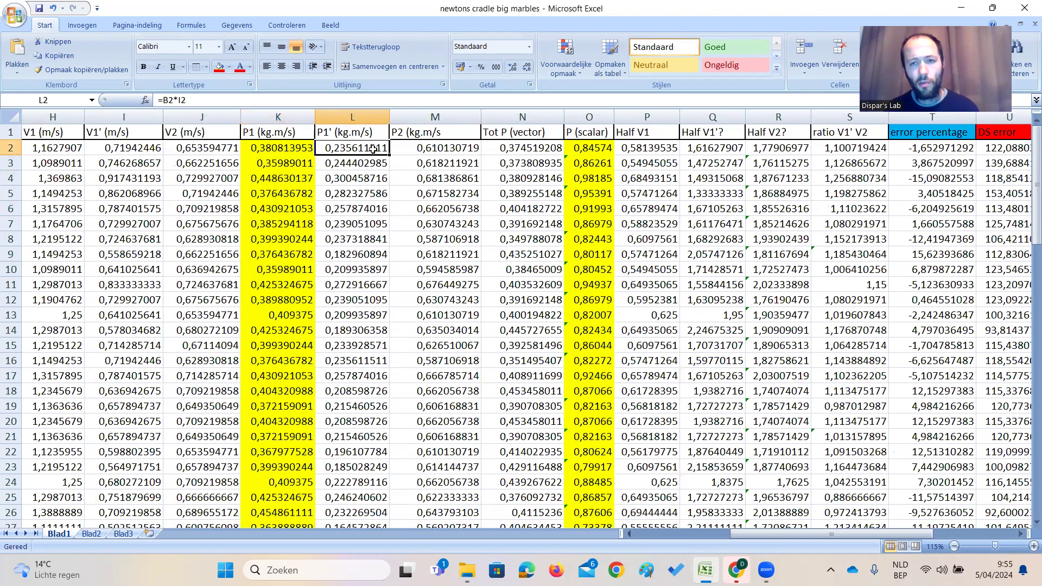
{"action": "left_click", "coordinate": [455, 148]}
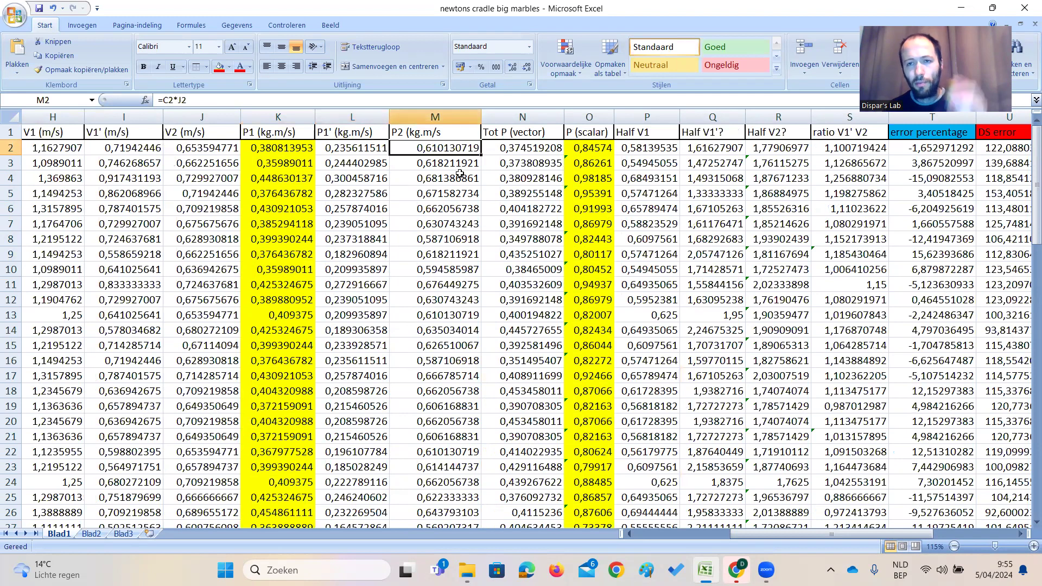
{"action": "left_click", "coordinate": [541, 147]}
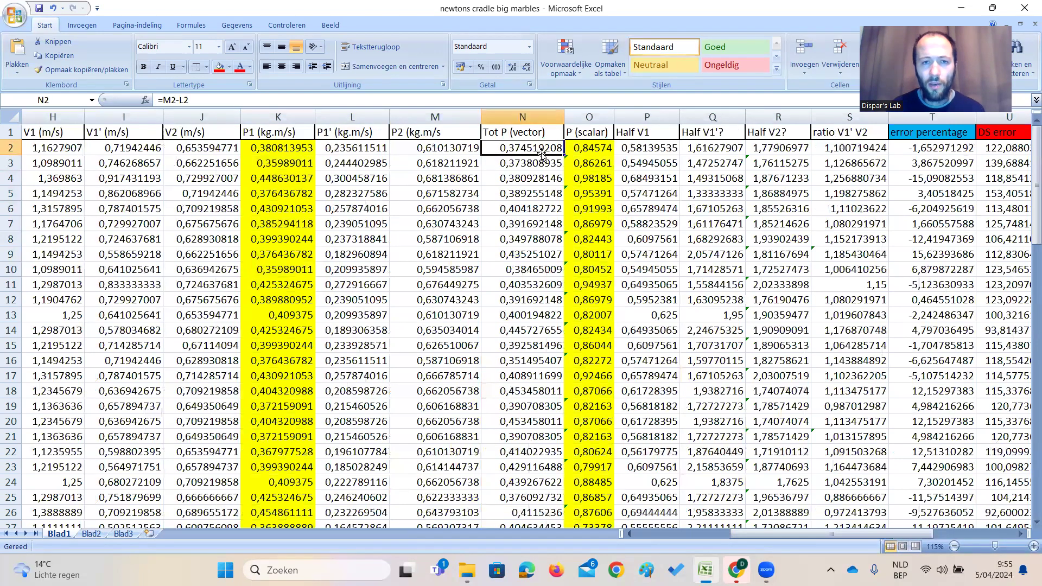
{"action": "left_click_drag", "start_coordinate": [529, 143], "coordinate": [515, 465]}
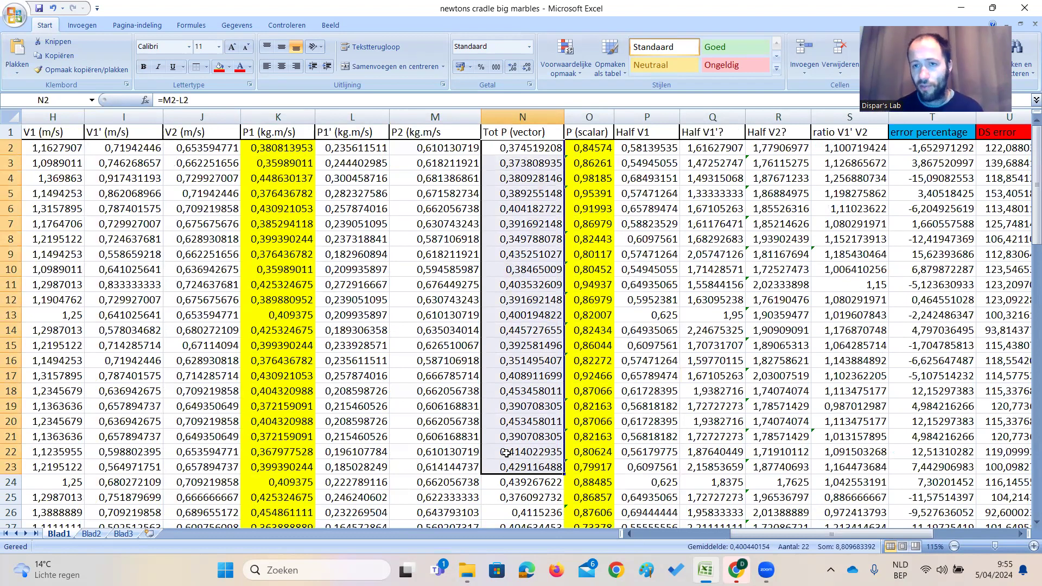
{"action": "left_click", "coordinate": [537, 154]}
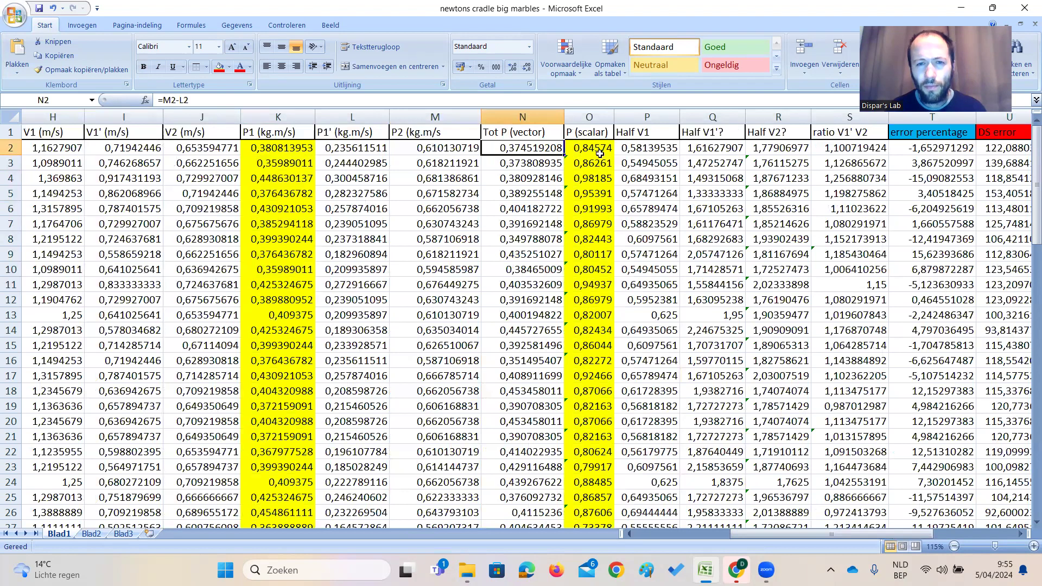
{"action": "mouse_move", "coordinate": [598, 147]}
{"action": "left_mouse_down"}
{"action": "mouse_move", "coordinate": [597, 285]}
{"action": "mouse_move", "coordinate": [588, 153]}
{"action": "left_mouse_up"}
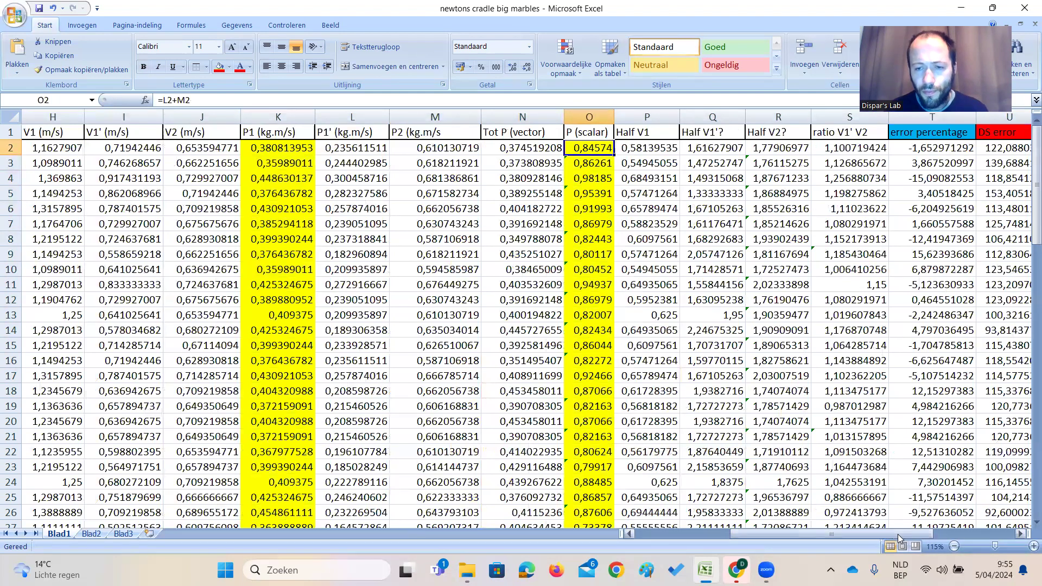
Examine the error percentage column's values and the formula behind its first trial in T2
{"action": "left_click_drag", "start_coordinate": [909, 535], "coordinate": [936, 537]}
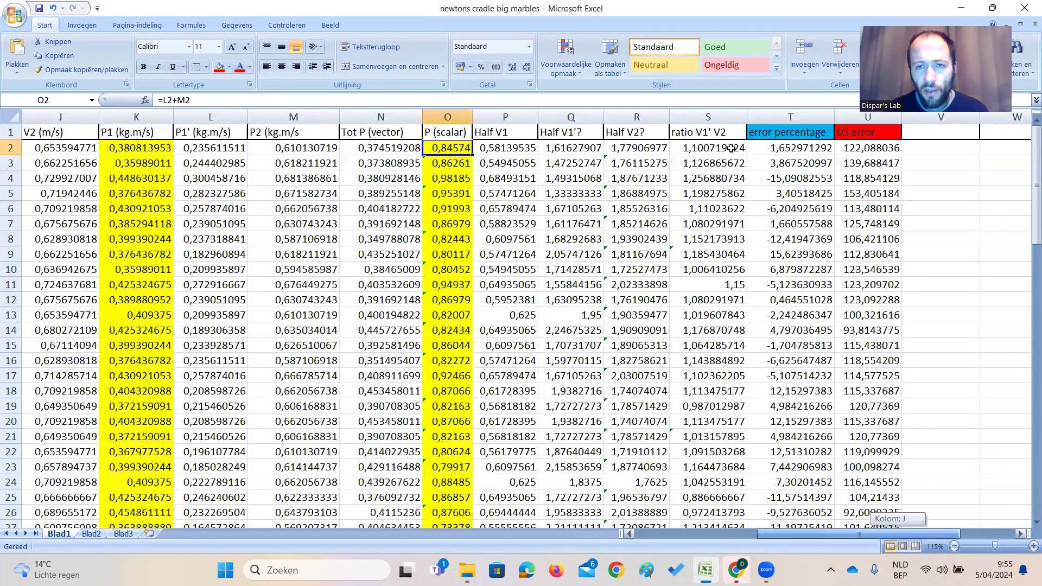
{"action": "left_click_drag", "start_coordinate": [791, 148], "coordinate": [748, 283]}
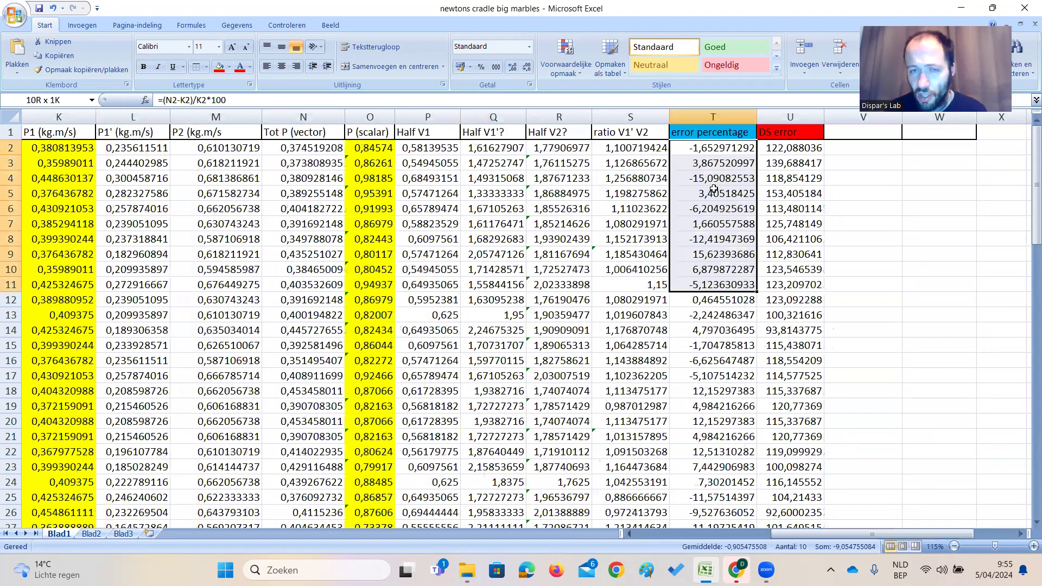
{"action": "left_click", "coordinate": [708, 149]}
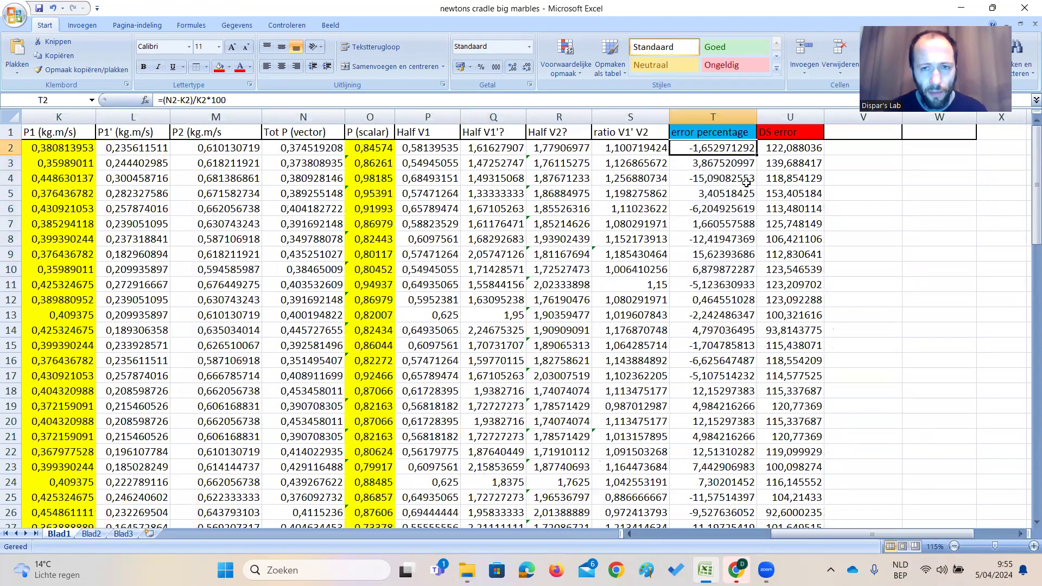
{"action": "left_click", "coordinate": [713, 133]}
{"action": "left_click_drag", "start_coordinate": [725, 140], "coordinate": [704, 358]}
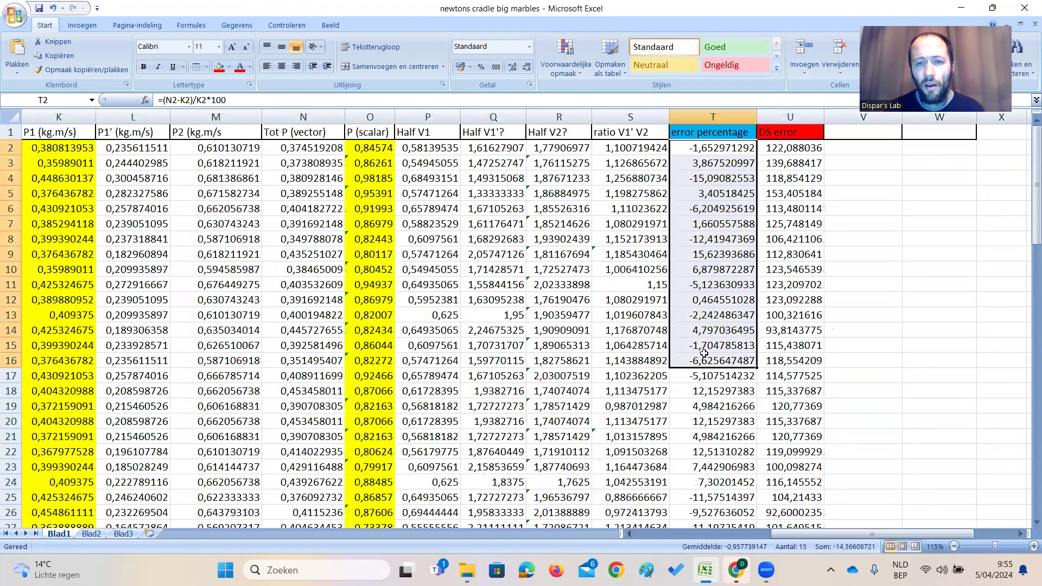
{"action": "left_click", "coordinate": [712, 281]}
{"action": "left_click", "coordinate": [703, 148]}
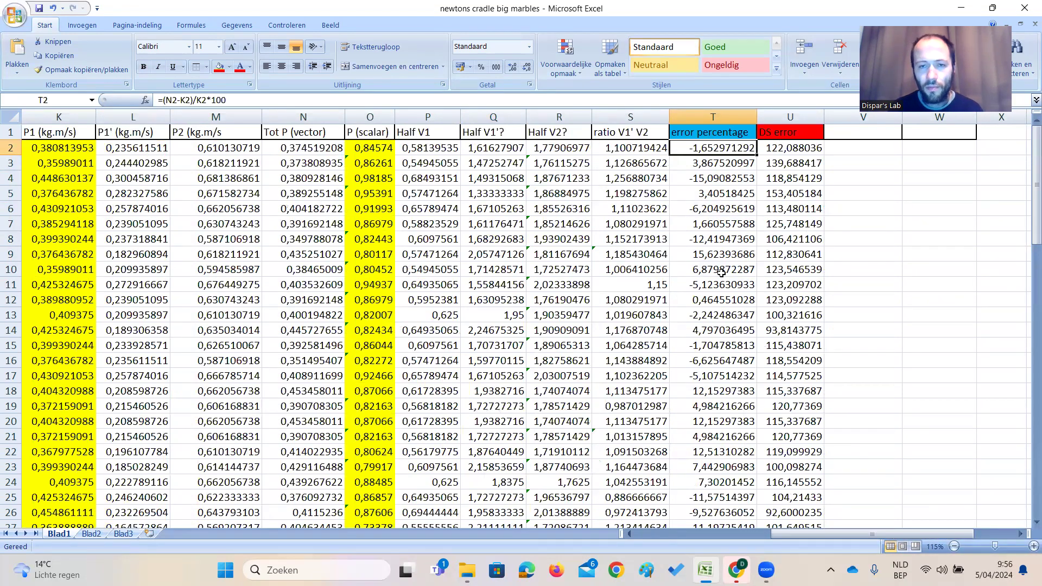
Check the average of the error percentage column in cell T82 below the last trial
{"action": "scroll", "coordinate": [722, 273], "scroll_direction": "down", "scroll_amount": 10}
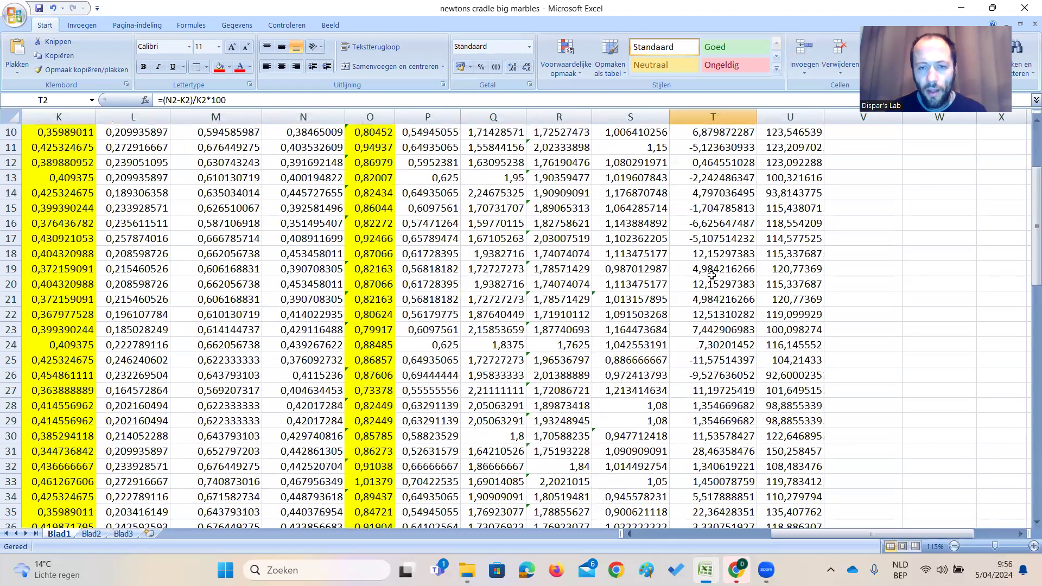
{"action": "scroll", "coordinate": [716, 280], "scroll_direction": "down", "scroll_amount": 5}
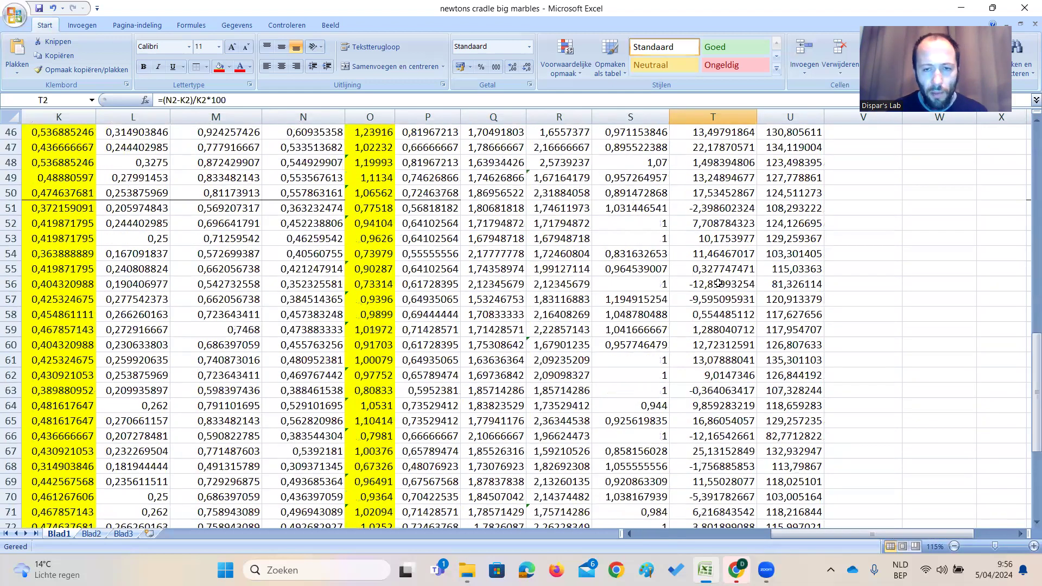
{"action": "scroll", "coordinate": [722, 309], "scroll_direction": "down", "scroll_amount": 8}
{"action": "left_click", "coordinate": [726, 315]}
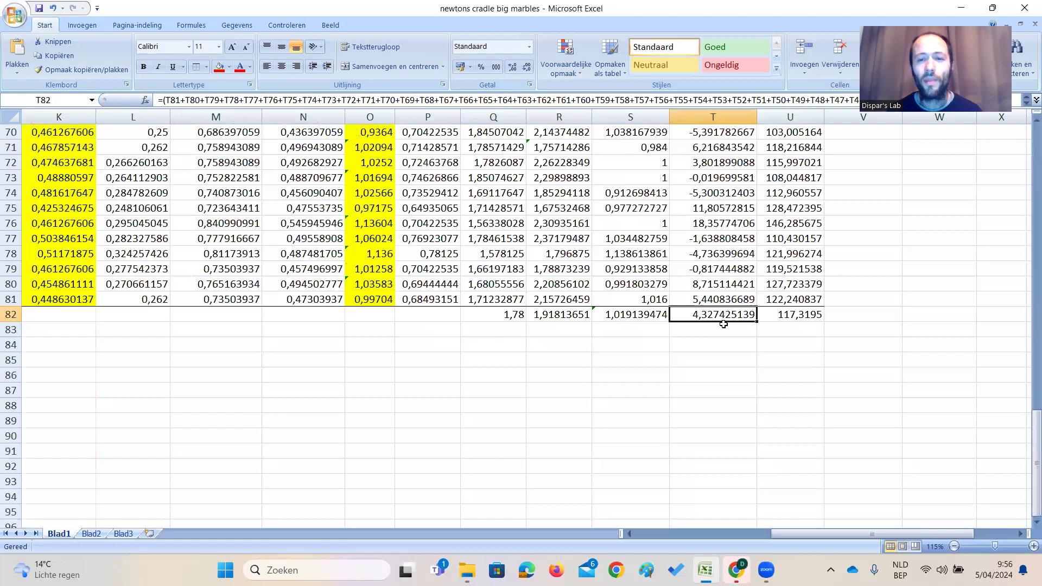
Examine the DS error column's values and the formula behind its first trial in U2
{"action": "scroll", "coordinate": [795, 286], "scroll_direction": "up", "scroll_amount": 2}
{"action": "scroll", "coordinate": [797, 281], "scroll_direction": "up", "scroll_amount": 7}
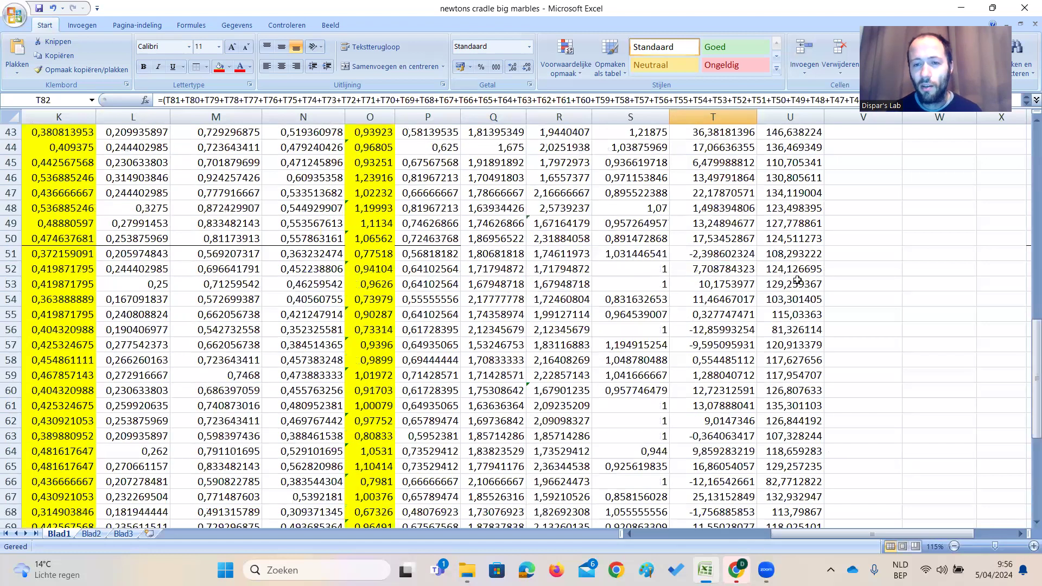
{"action": "scroll", "coordinate": [807, 260], "scroll_direction": "up", "scroll_amount": 14}
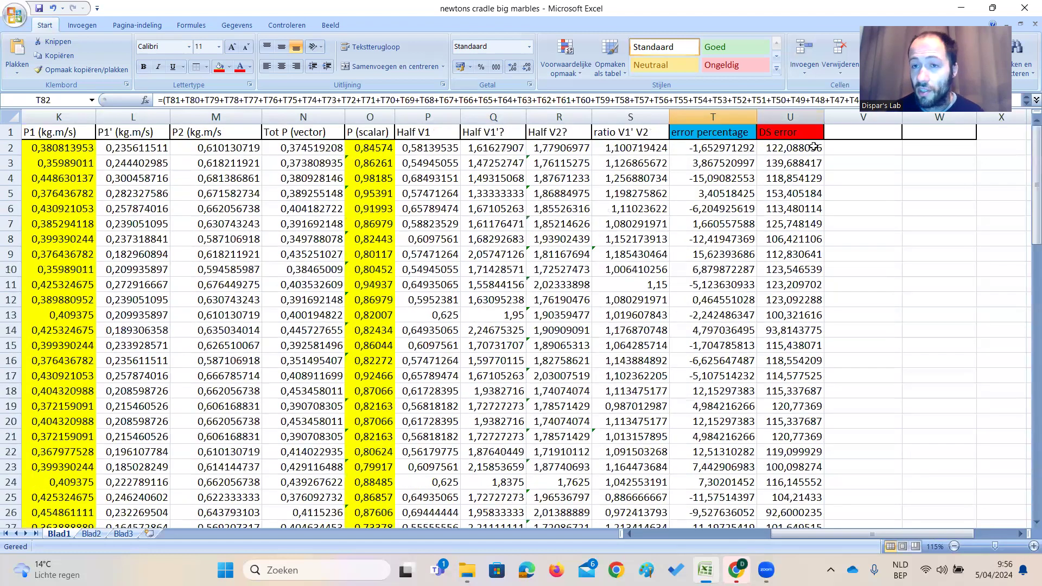
{"action": "left_click", "coordinate": [801, 135]}
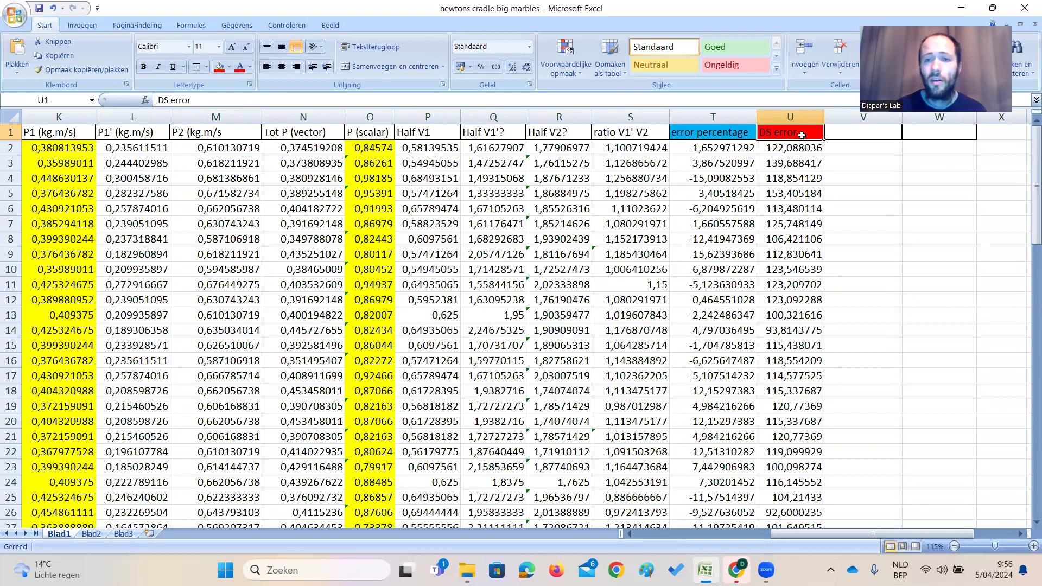
{"action": "left_click", "coordinate": [799, 148]}
{"action": "left_click_drag", "start_coordinate": [807, 148], "coordinate": [786, 423]}
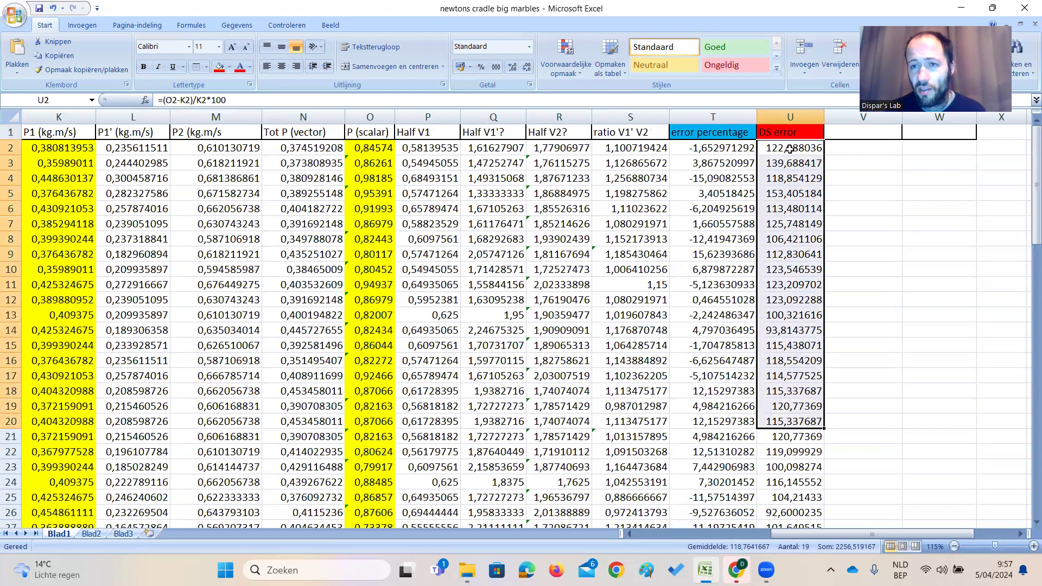
{"action": "left_click", "coordinate": [790, 150]}
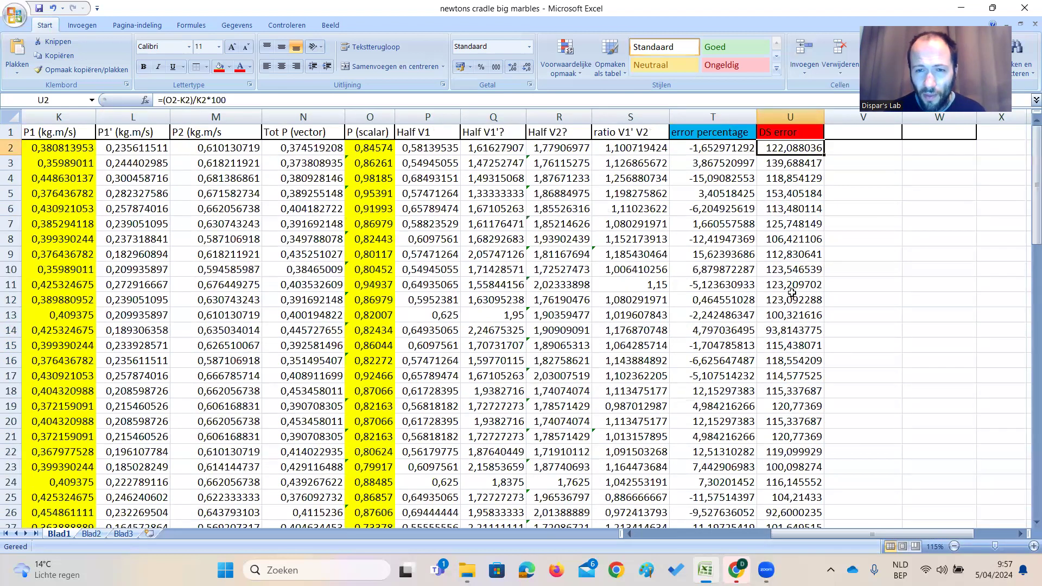
Check the average of the DS error column in cell U82 below the last trial
{"action": "scroll", "coordinate": [792, 293], "scroll_direction": "down", "scroll_amount": 6}
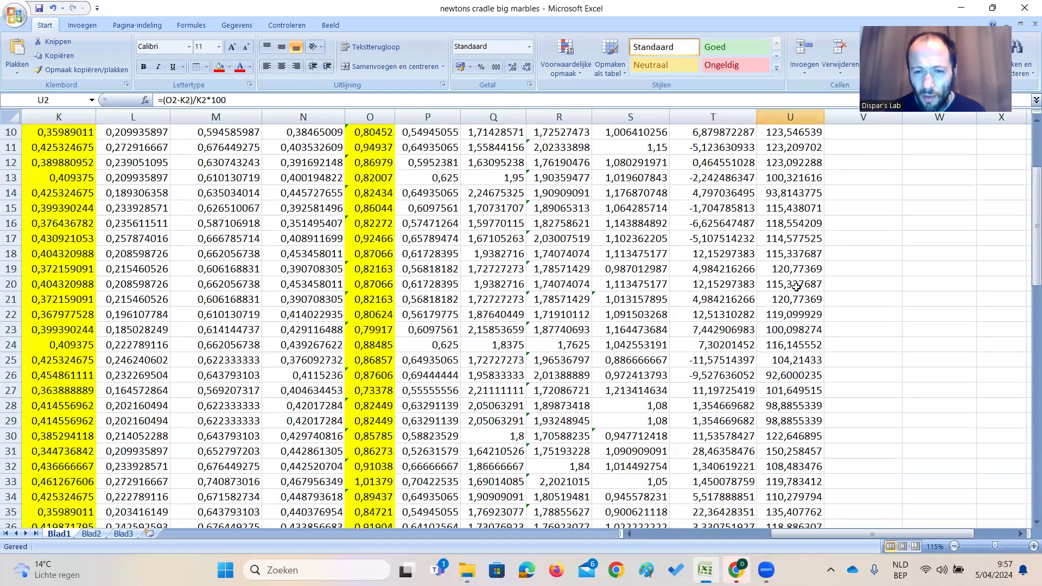
{"action": "scroll", "coordinate": [798, 288], "scroll_direction": "down", "scroll_amount": 5}
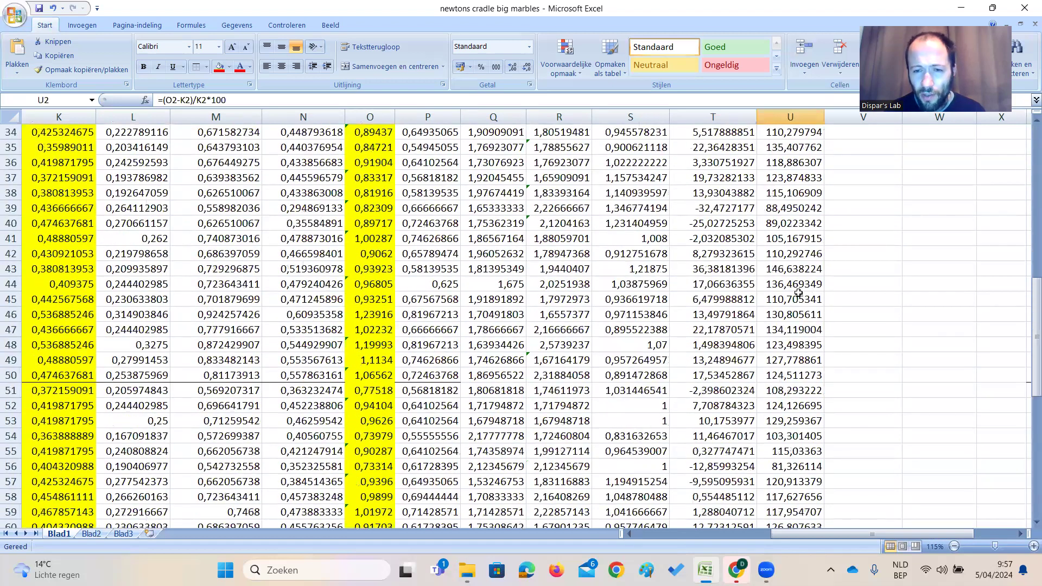
{"action": "scroll", "coordinate": [798, 293], "scroll_direction": "down", "scroll_amount": 12}
{"action": "left_click", "coordinate": [787, 315]}
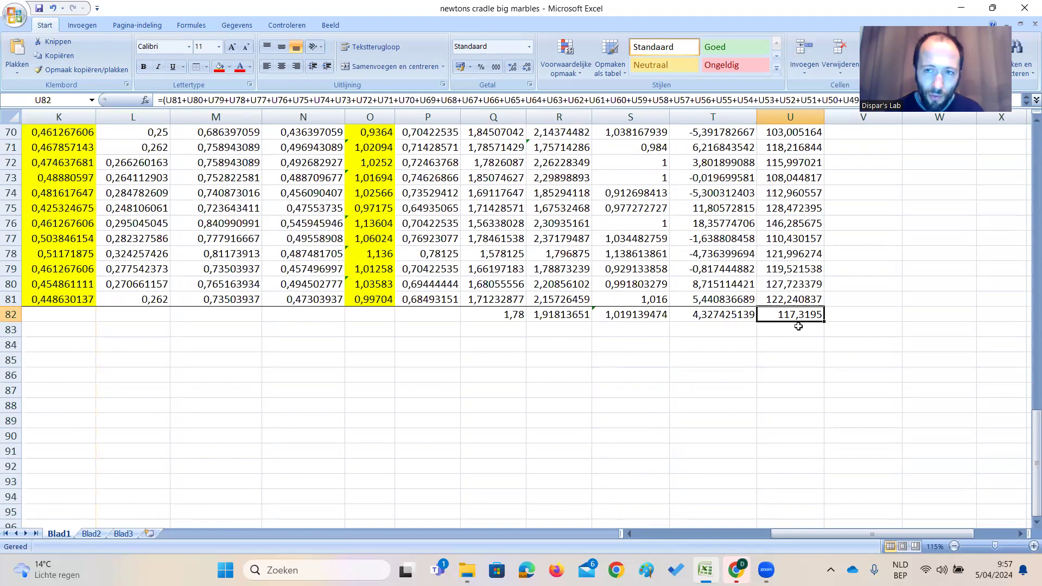
Compare the error percentage and DS error columns across all trials, including their averages in row 82
{"action": "scroll", "coordinate": [798, 325], "scroll_direction": "up", "scroll_amount": 20}
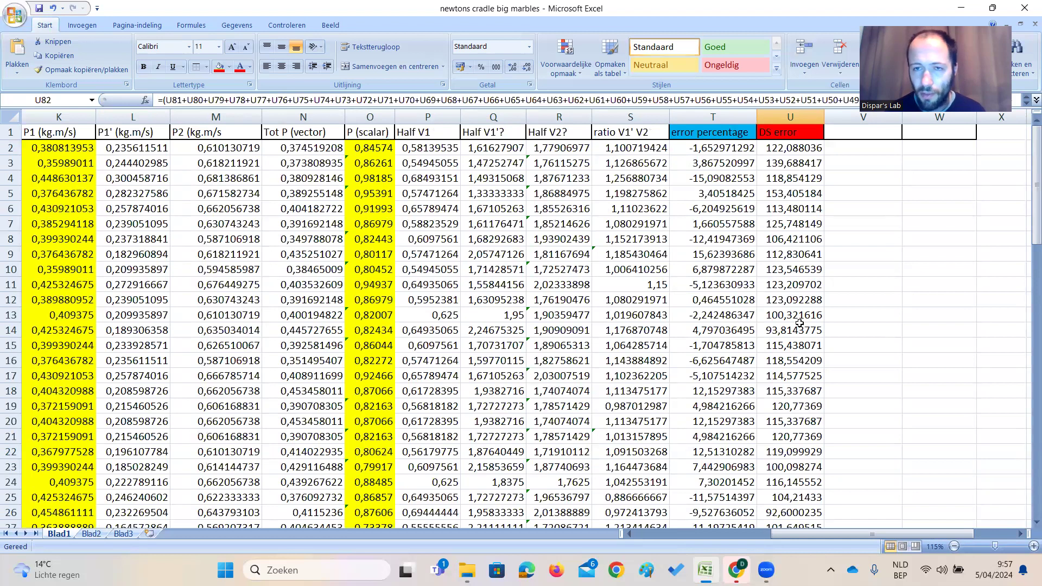
{"action": "scroll", "coordinate": [800, 322], "scroll_direction": "down", "scroll_amount": 11}
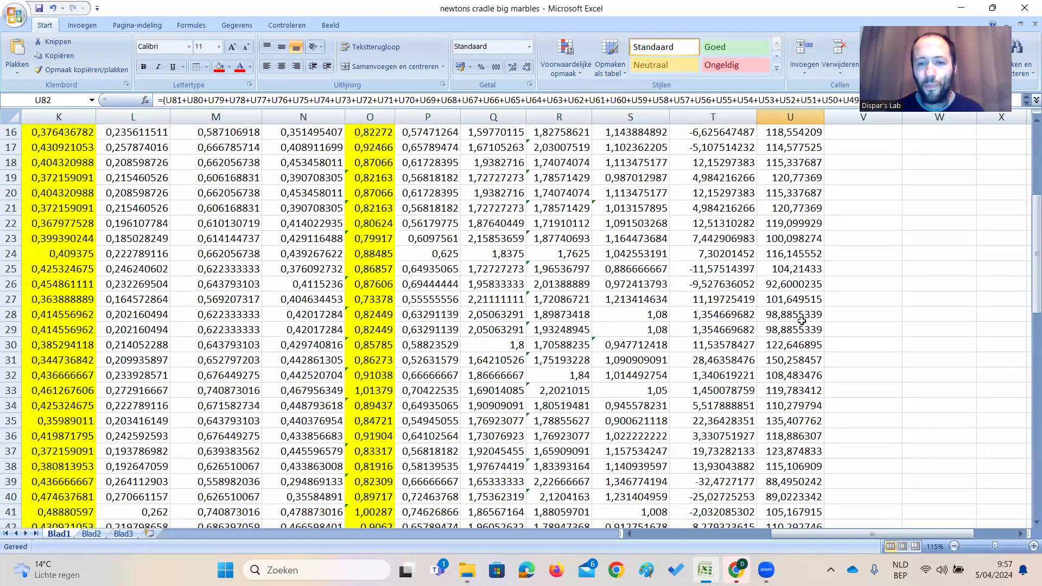
{"action": "scroll", "coordinate": [814, 348], "scroll_direction": "down", "scroll_amount": 9}
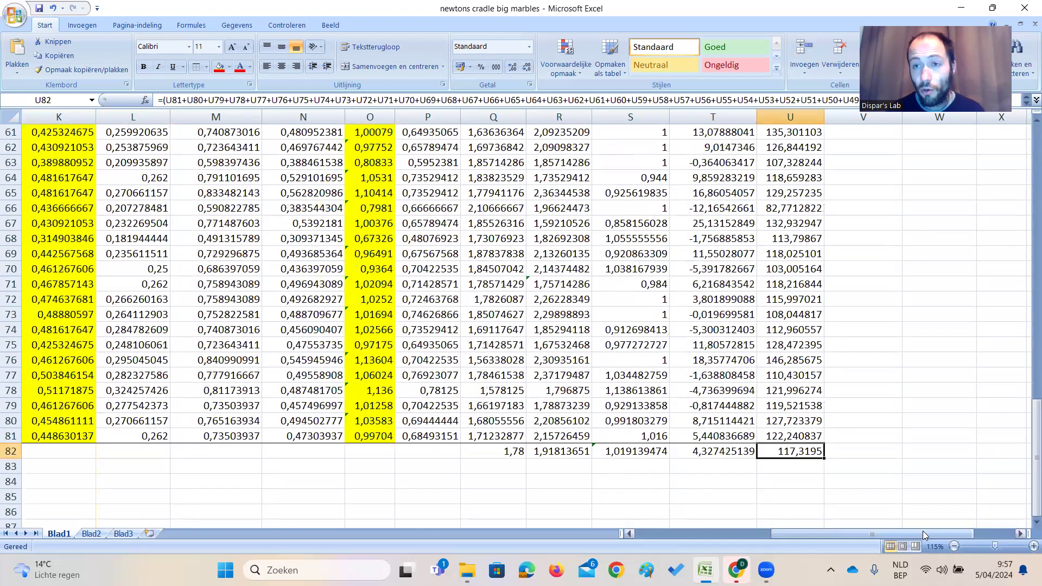
{"action": "left_click_drag", "start_coordinate": [923, 531], "coordinate": [863, 535]}
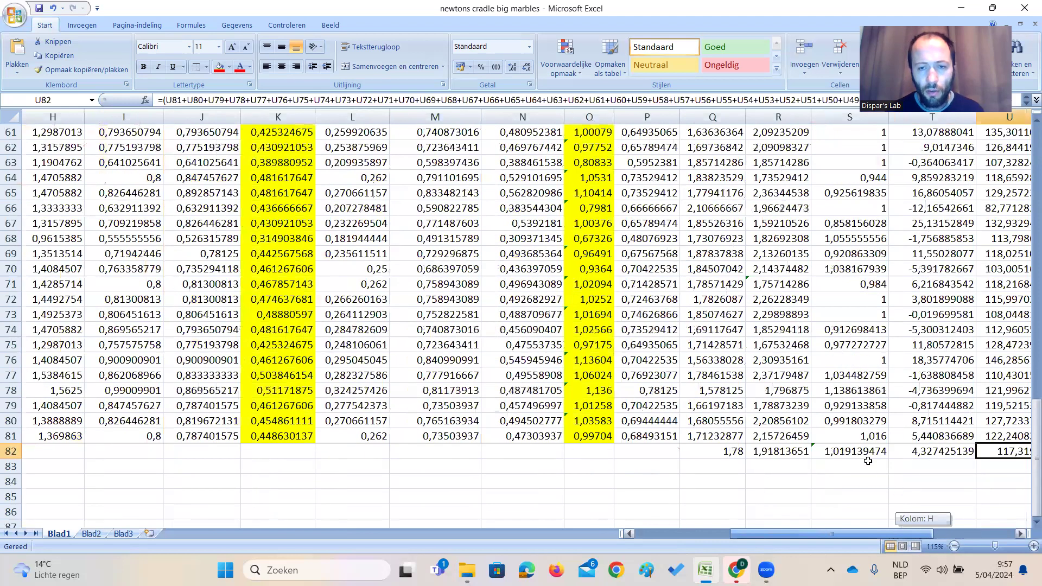
{"action": "scroll", "coordinate": [869, 461], "scroll_direction": "up", "scroll_amount": 20}
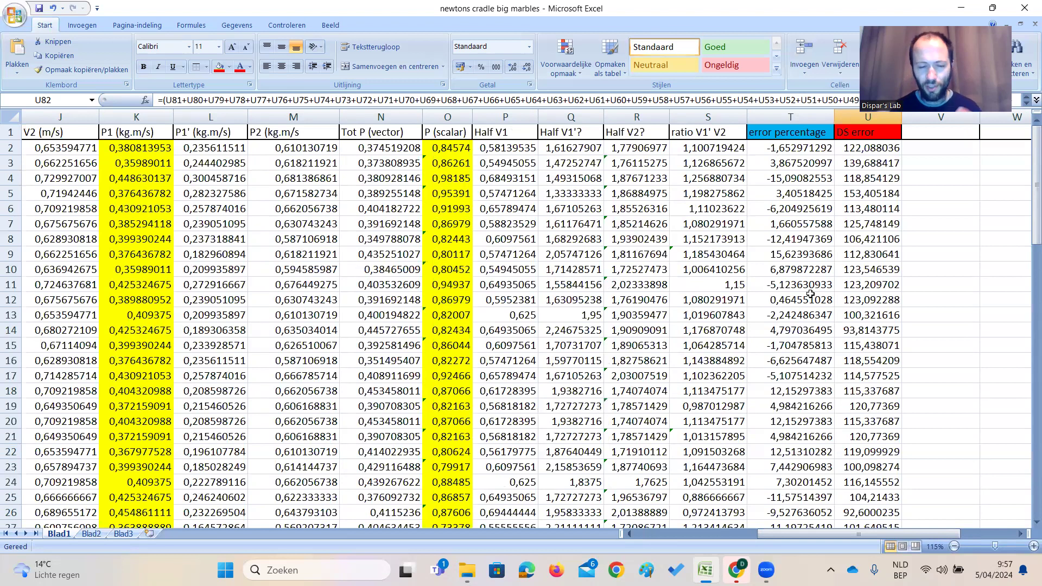
{"action": "scroll", "coordinate": [811, 296], "scroll_direction": "down", "scroll_amount": 11}
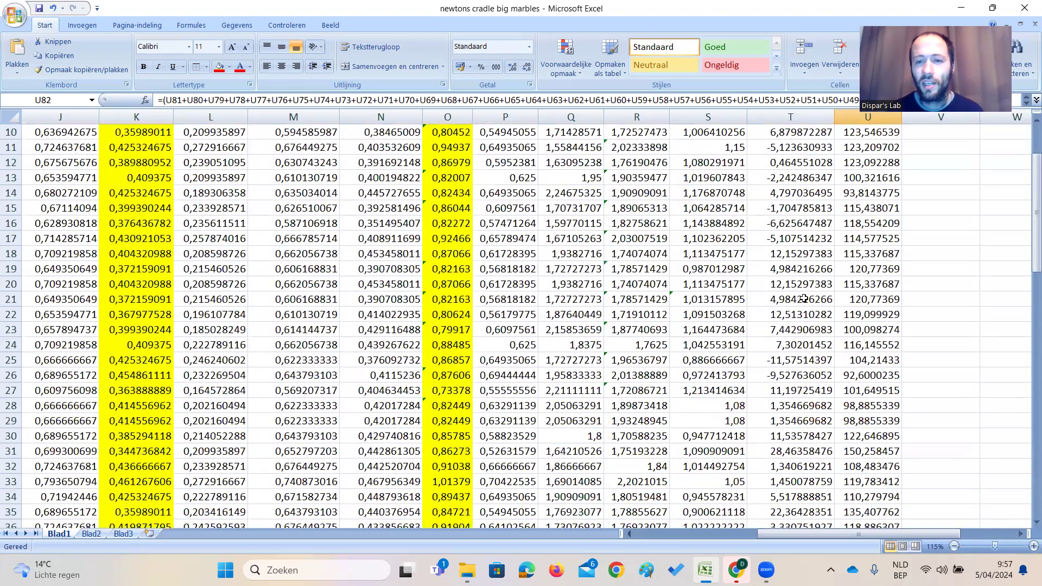
{"action": "scroll", "coordinate": [825, 388], "scroll_direction": "down", "scroll_amount": 10}
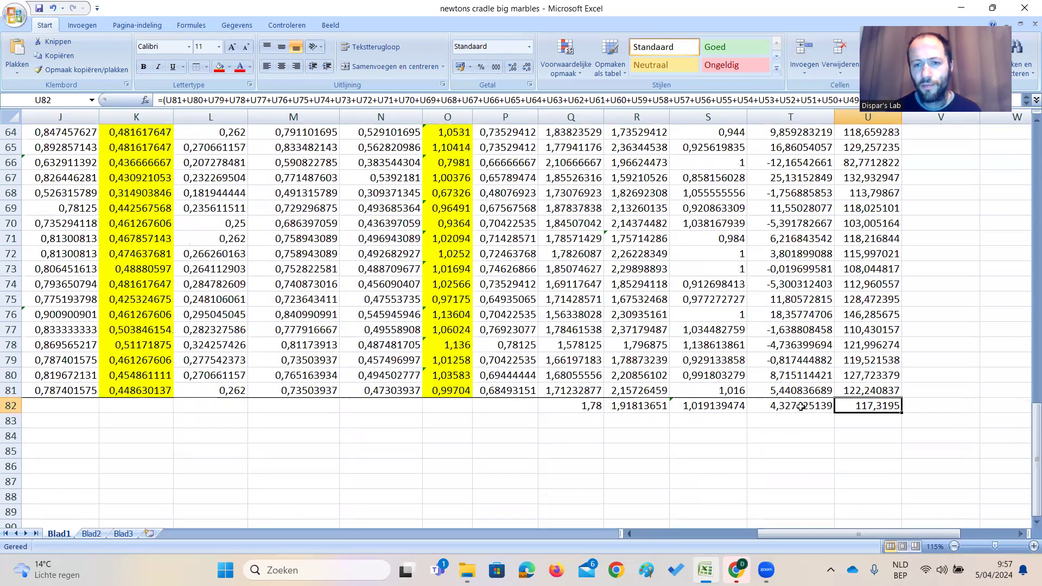
Recheck the average error percentage in T82 and review the timing, velocity and momentum columns of the first trials
{"action": "left_click", "coordinate": [800, 407]}
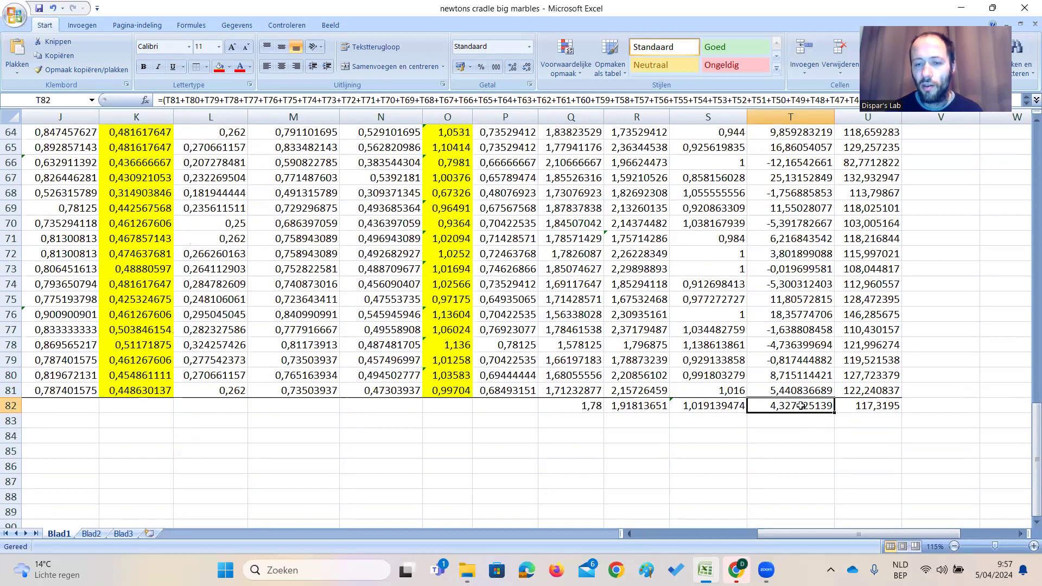
{"action": "scroll", "coordinate": [801, 406], "scroll_direction": "up", "scroll_amount": 1}
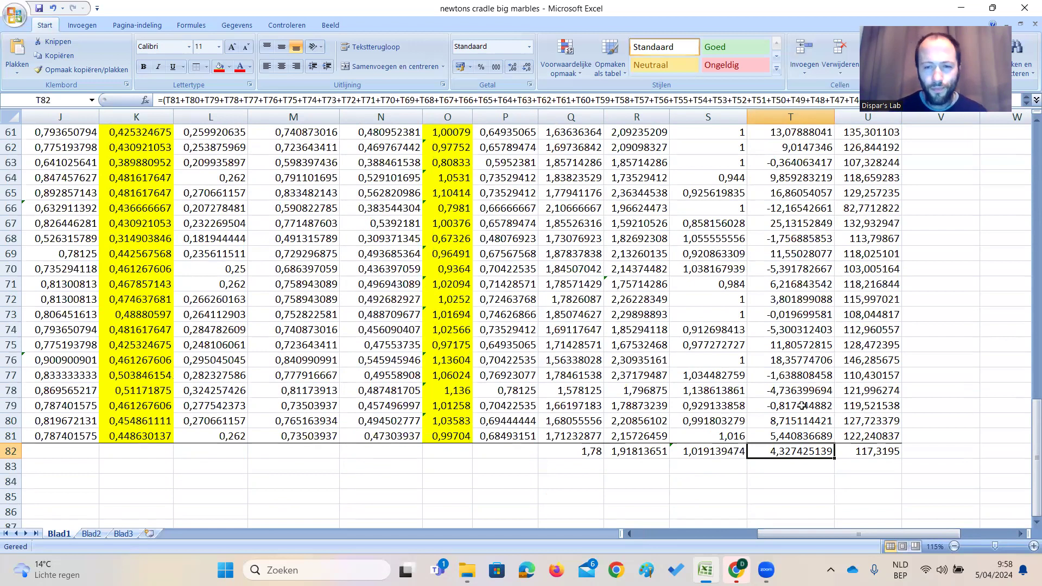
{"action": "left_click_drag", "start_coordinate": [858, 534], "coordinate": [726, 476]}
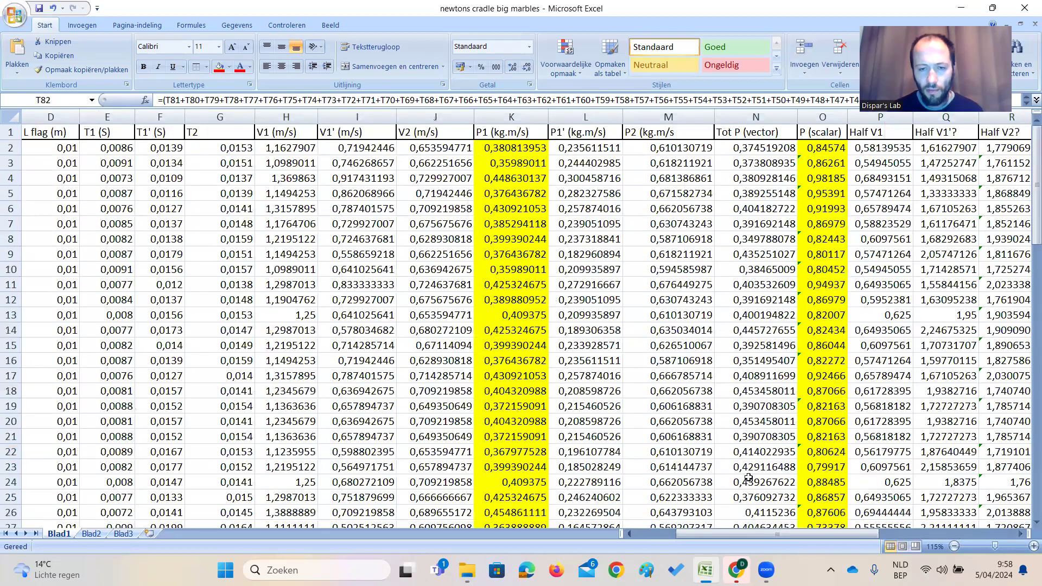
{"action": "left_click_drag", "start_coordinate": [771, 535], "coordinate": [838, 534]}
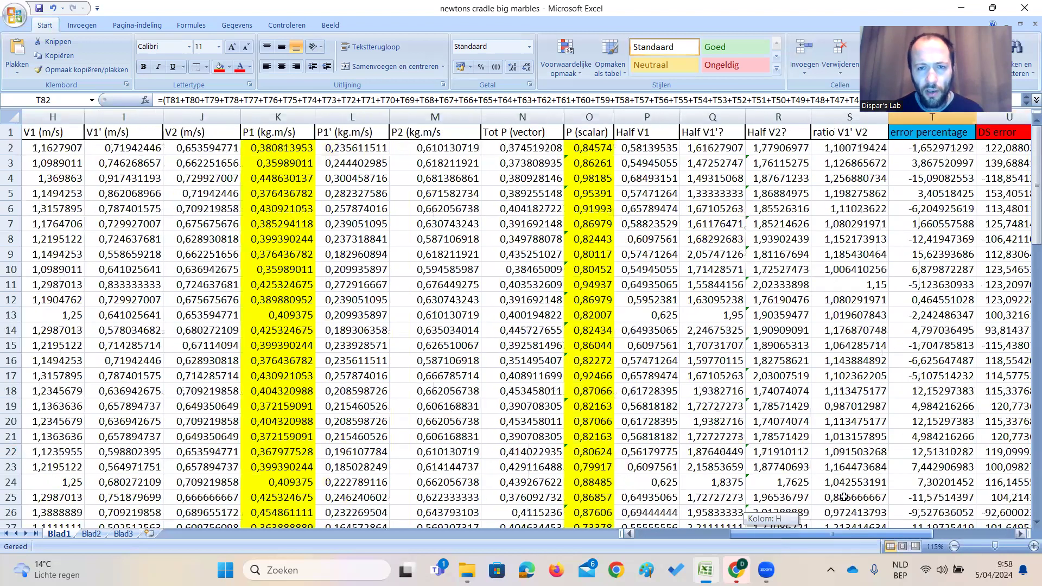
Examine the formula behind the first Half V1'? ratio in Q2 and the column's average in Q82
{"action": "left_click", "coordinate": [662, 147]}
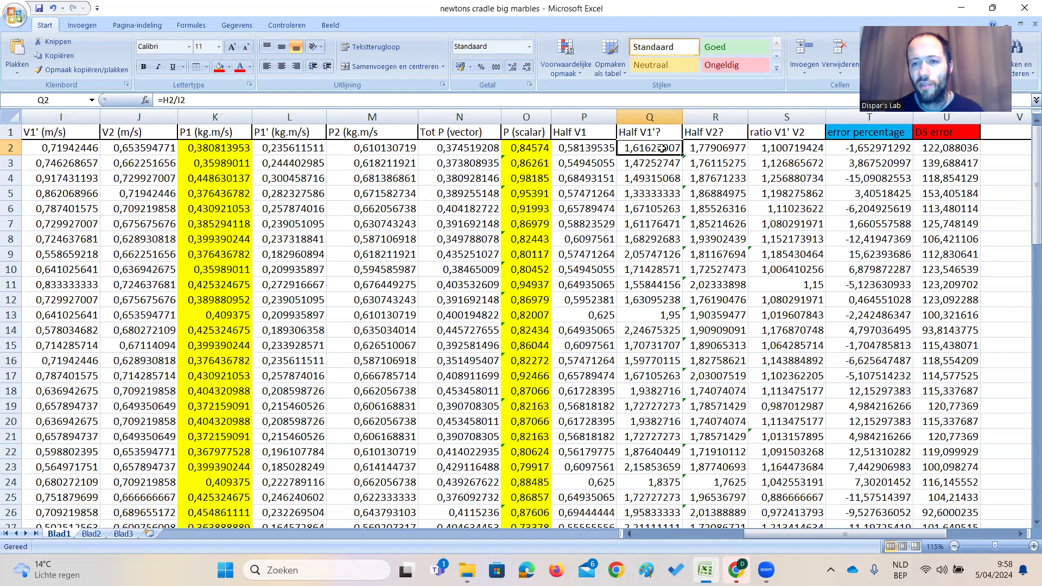
{"action": "scroll", "coordinate": [657, 179], "scroll_direction": "down", "scroll_amount": 8}
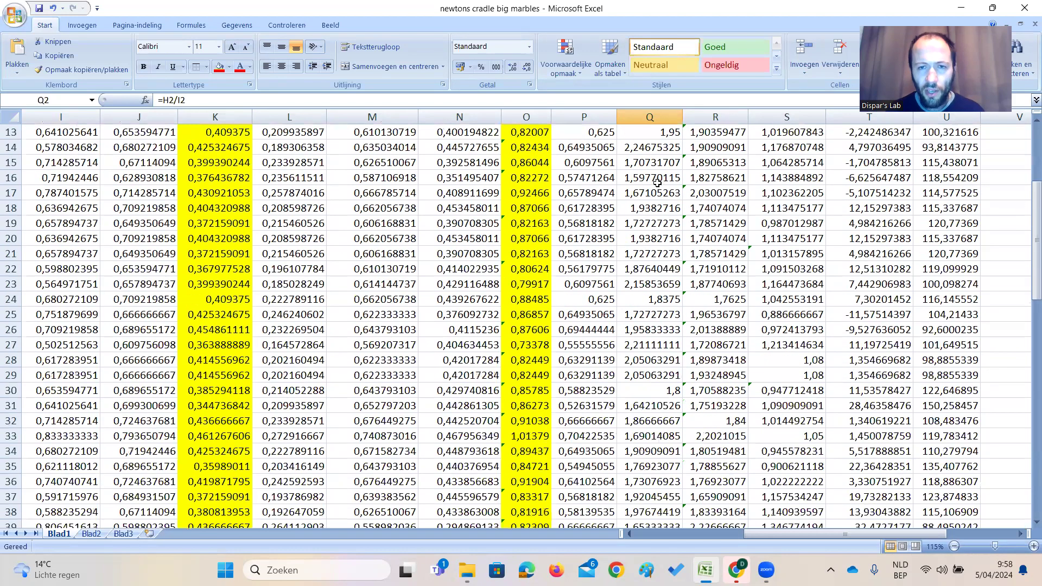
{"action": "scroll", "coordinate": [658, 183], "scroll_direction": "down", "scroll_amount": 13}
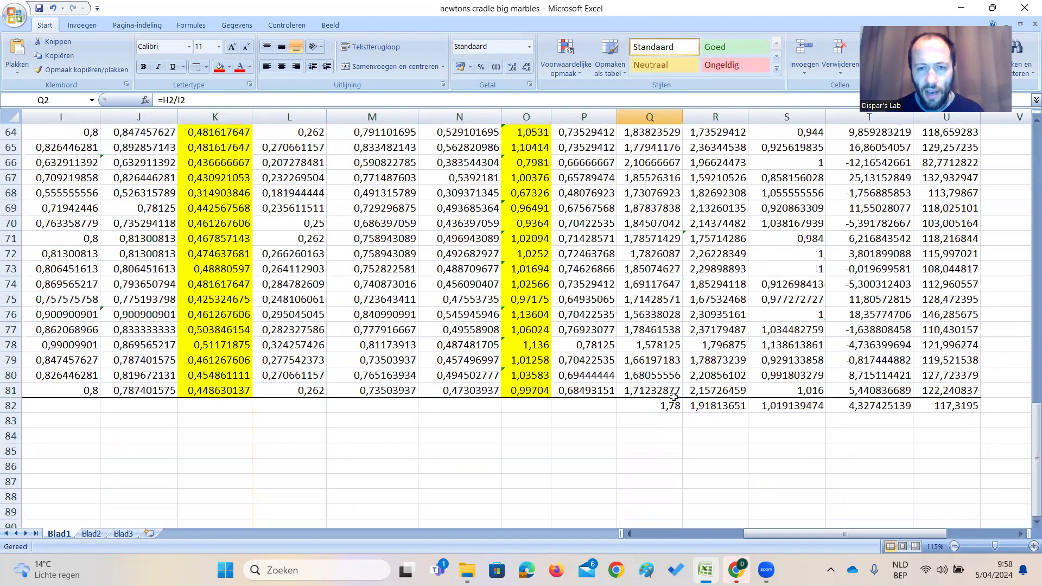
{"action": "scroll", "coordinate": [650, 363], "scroll_direction": "down", "scroll_amount": 1}
{"action": "left_click", "coordinate": [649, 364]}
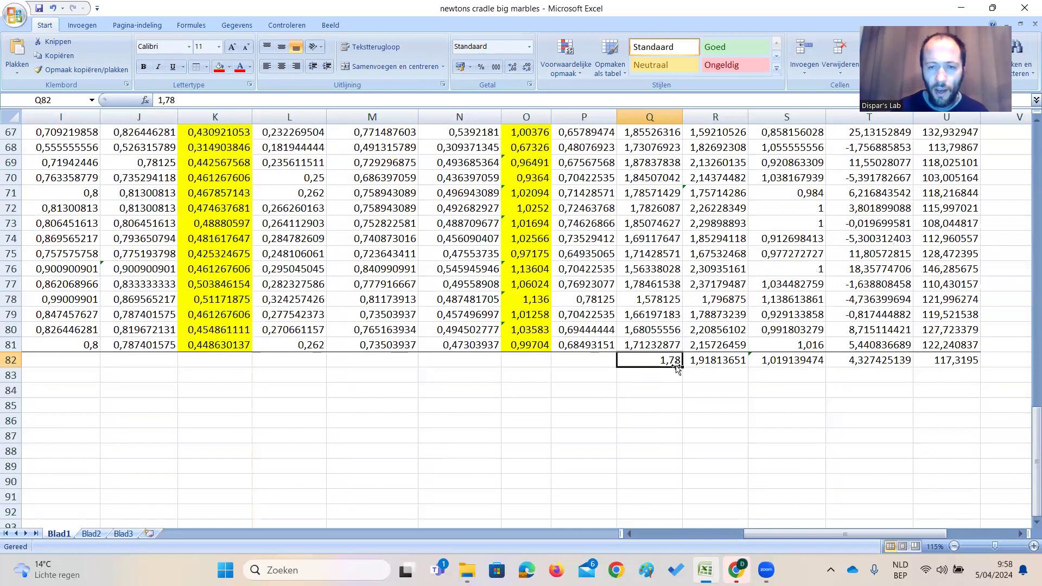
Compare the average Half V1'? ratio in Q82 with the average Half V2? ratio in R82
{"action": "left_click", "coordinate": [734, 369]}
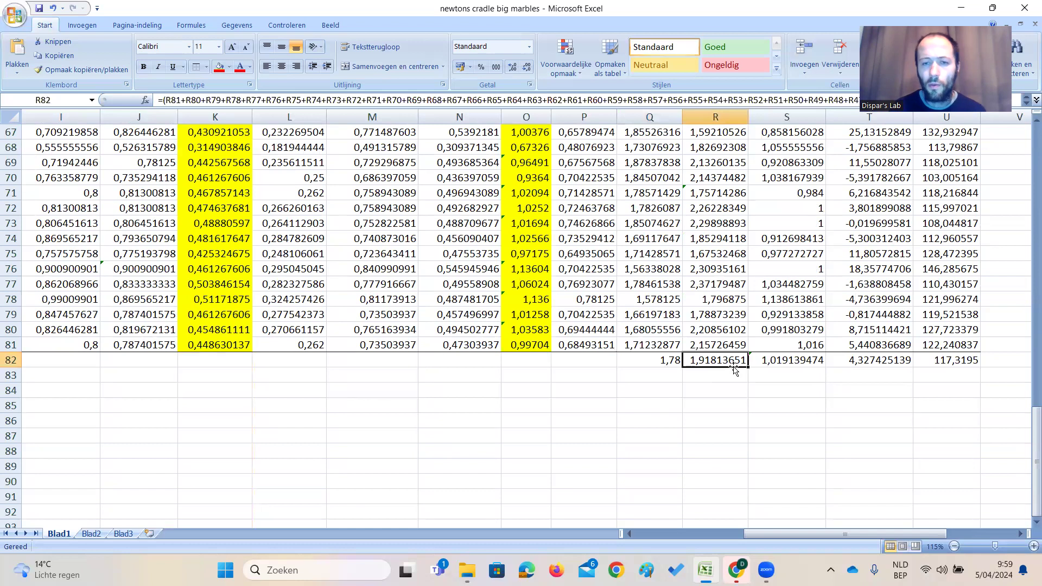
{"action": "left_click", "coordinate": [655, 360]}
{"action": "left_click", "coordinate": [708, 361]}
{"action": "left_click", "coordinate": [667, 361]}
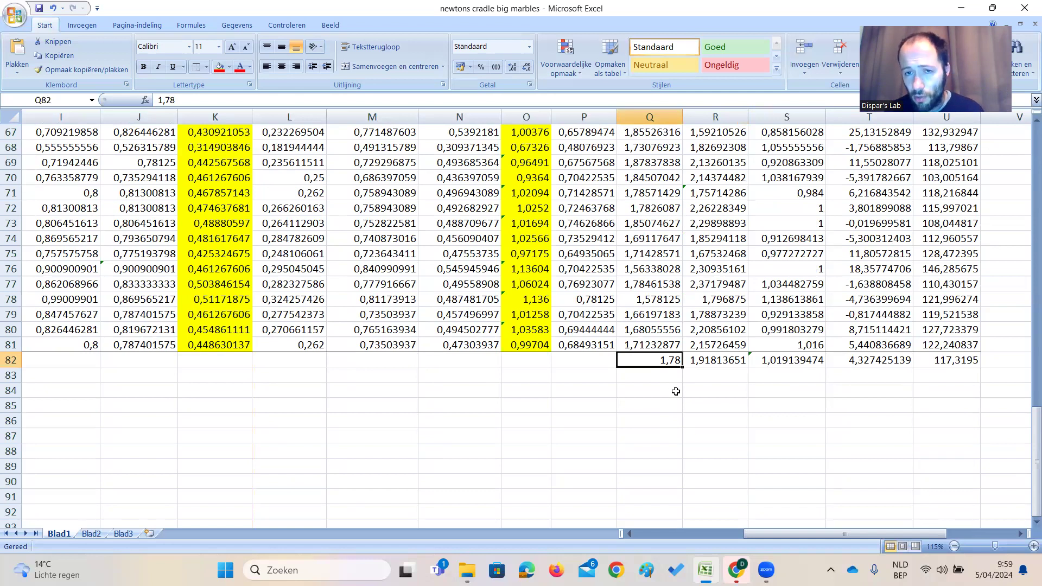
{"action": "left_click", "coordinate": [717, 361]}
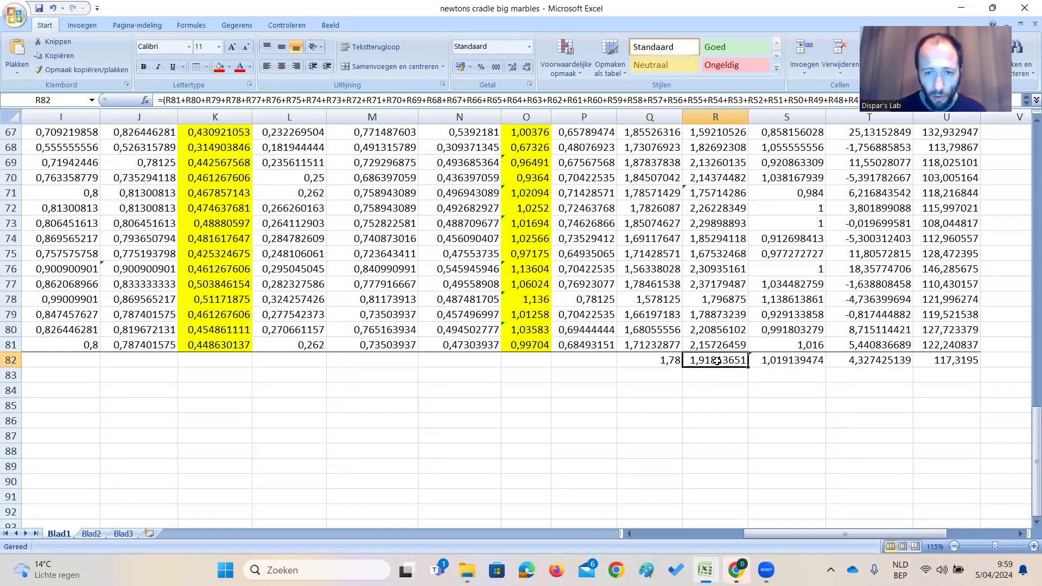
{"action": "left_click", "coordinate": [655, 363]}
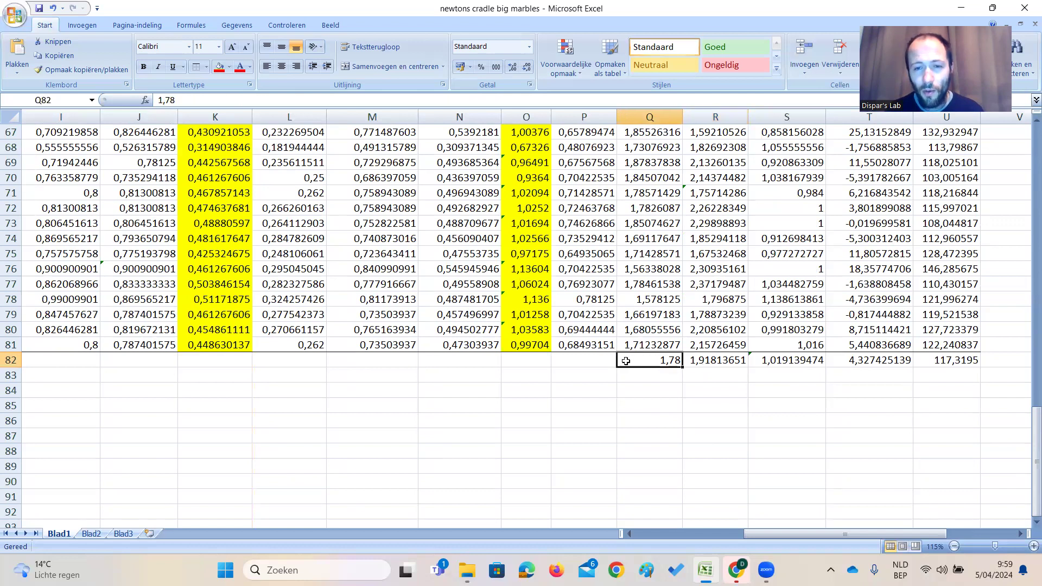
{"action": "left_click", "coordinate": [742, 362]}
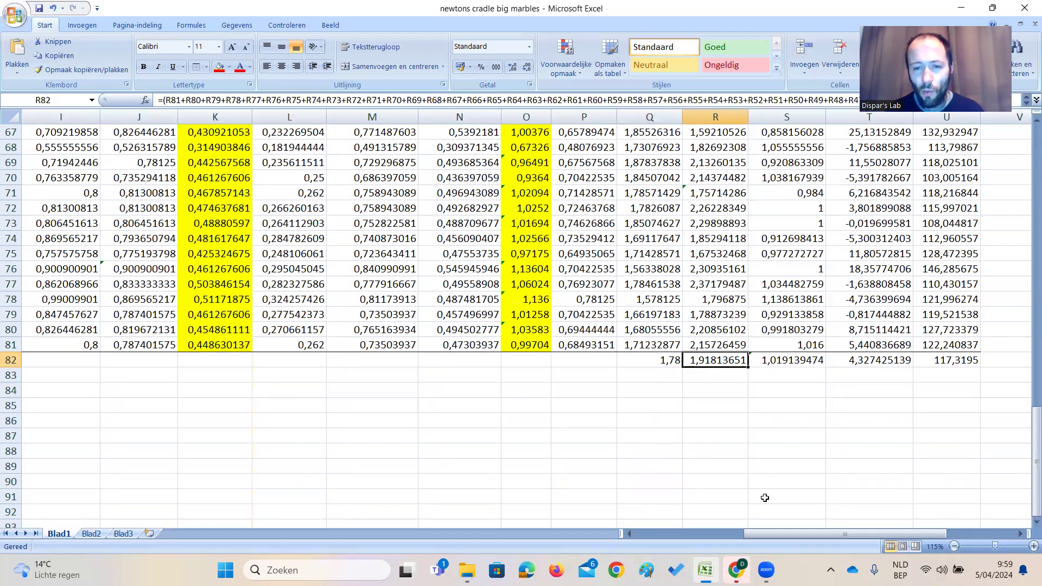
Deselect the averages and review the velocity, momentum, ratio and error columns from the first trials
{"action": "mouse_move", "coordinate": [844, 533]}
{"action": "left_mouse_down"}
{"action": "mouse_move", "coordinate": [819, 534]}
{"action": "mouse_move", "coordinate": [844, 532]}
{"action": "left_mouse_up"}
{"action": "left_click", "coordinate": [764, 424]}
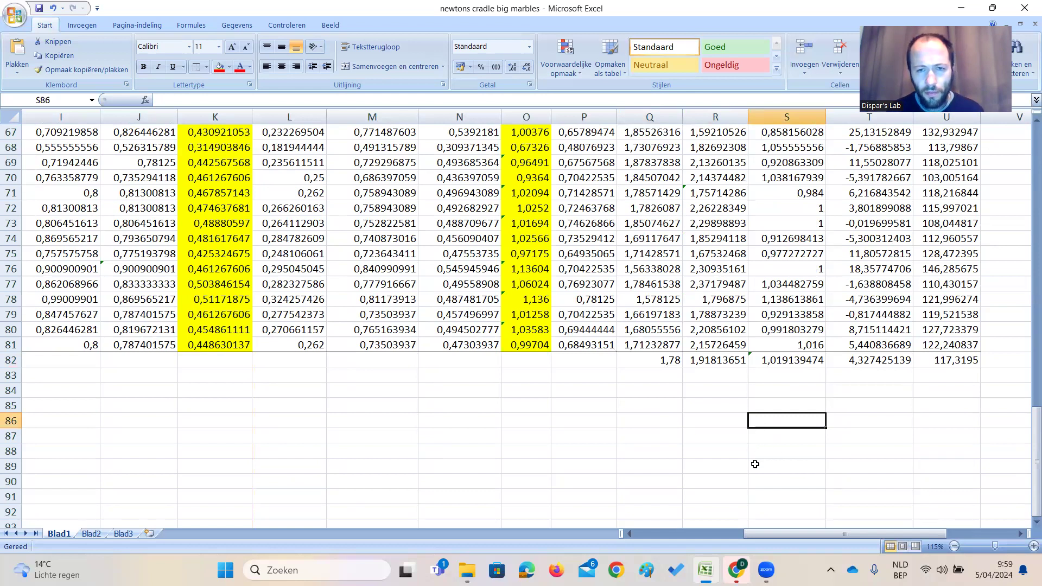
{"action": "left_click_drag", "start_coordinate": [777, 532], "coordinate": [757, 528]}
{"action": "left_click", "coordinate": [678, 533]}
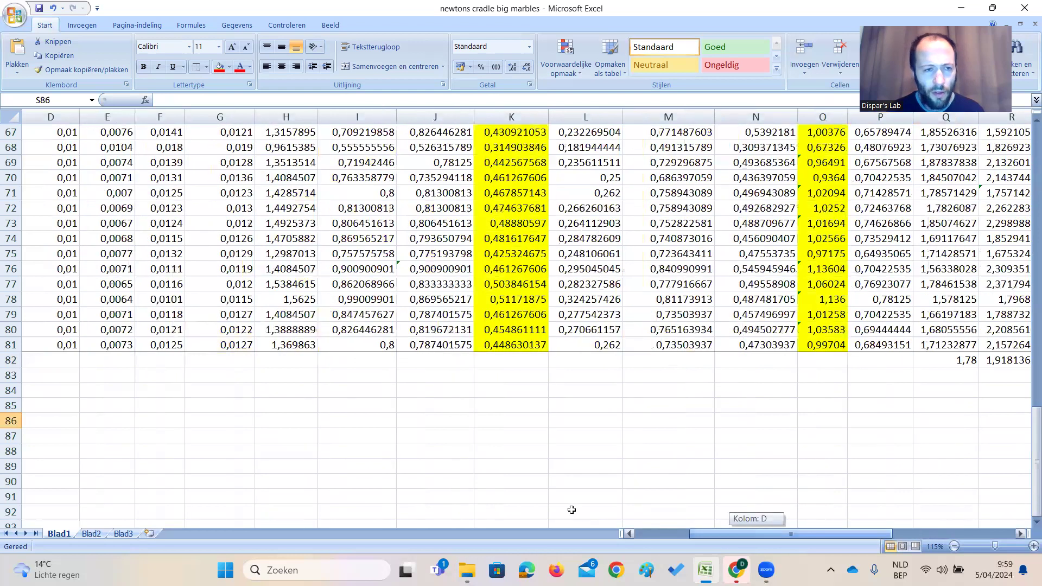
{"action": "scroll", "coordinate": [572, 510], "scroll_direction": "up", "scroll_amount": 11}
{"action": "left_click_drag", "start_coordinate": [652, 534], "coordinate": [753, 536]}
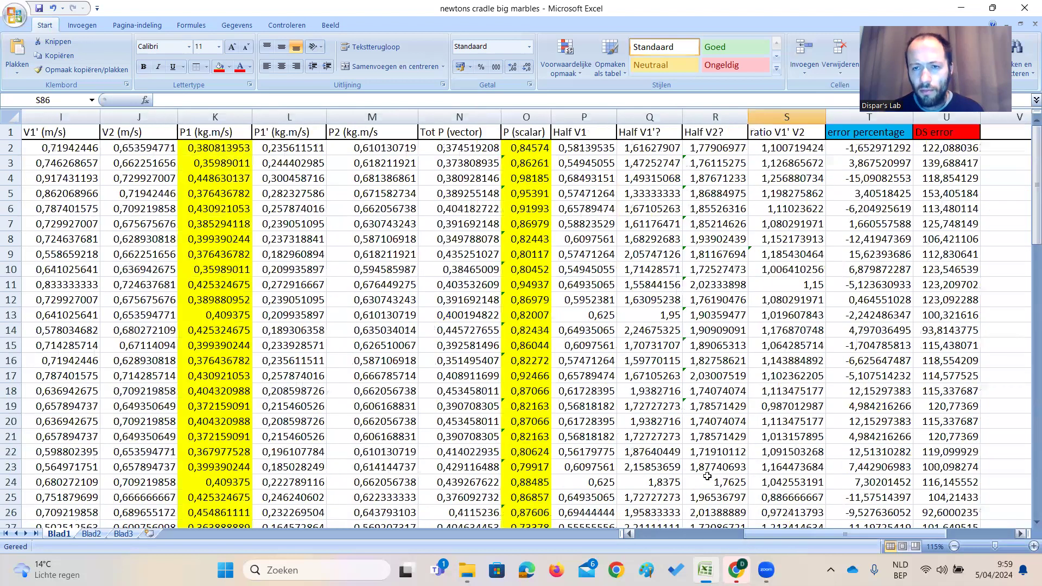
Examine the row 82 averages of the ratio and error columns, and look back over the earlier trials' measurements
{"action": "scroll", "coordinate": [705, 478], "scroll_direction": "down", "scroll_amount": 20}
{"action": "left_click_drag", "start_coordinate": [776, 536], "coordinate": [848, 539]}
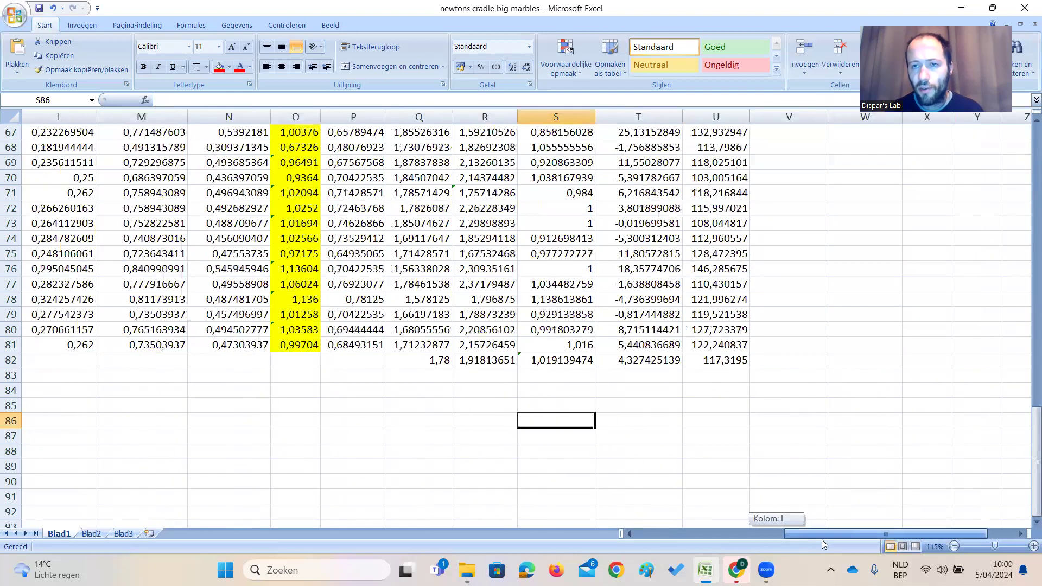
{"action": "scroll", "coordinate": [741, 483], "scroll_direction": "up", "scroll_amount": 1}
{"action": "scroll", "coordinate": [707, 445], "scroll_direction": "up", "scroll_amount": 2}
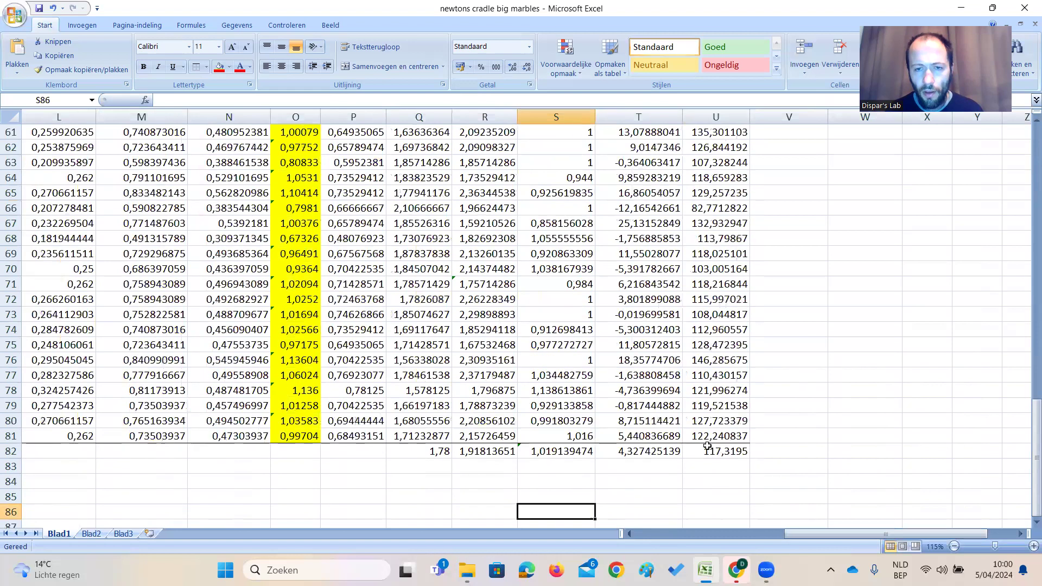
{"action": "left_click_drag", "start_coordinate": [803, 533], "coordinate": [798, 533]}
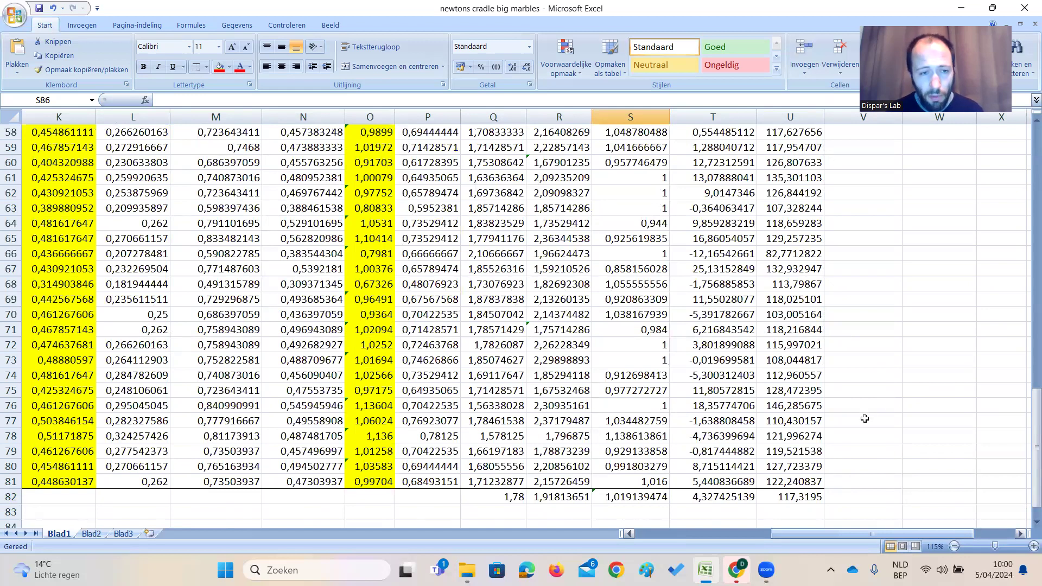
{"action": "scroll", "coordinate": [865, 415], "scroll_direction": "up", "scroll_amount": 14}
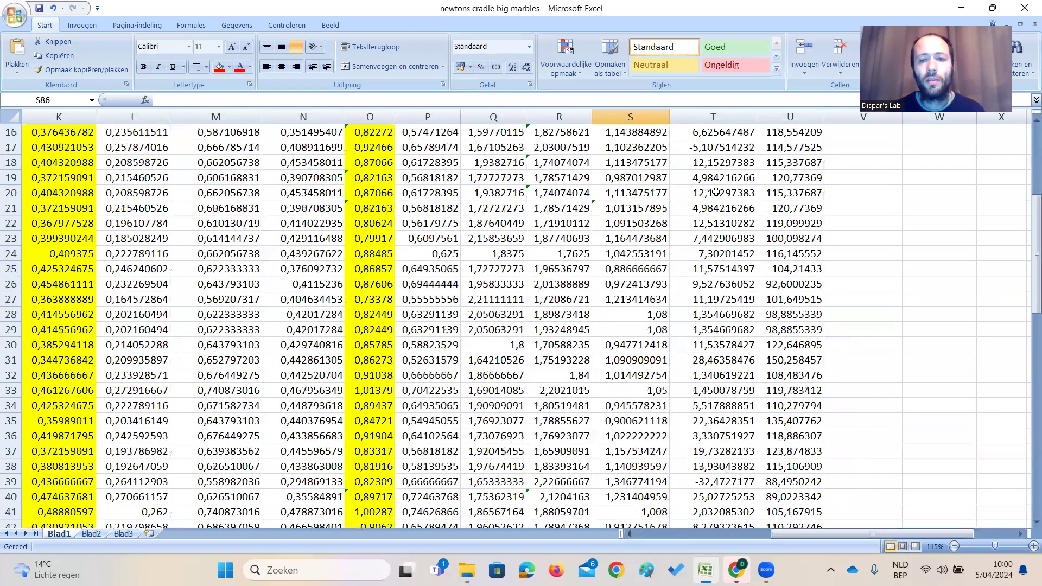
{"action": "left_click_drag", "start_coordinate": [798, 534], "coordinate": [891, 5]}
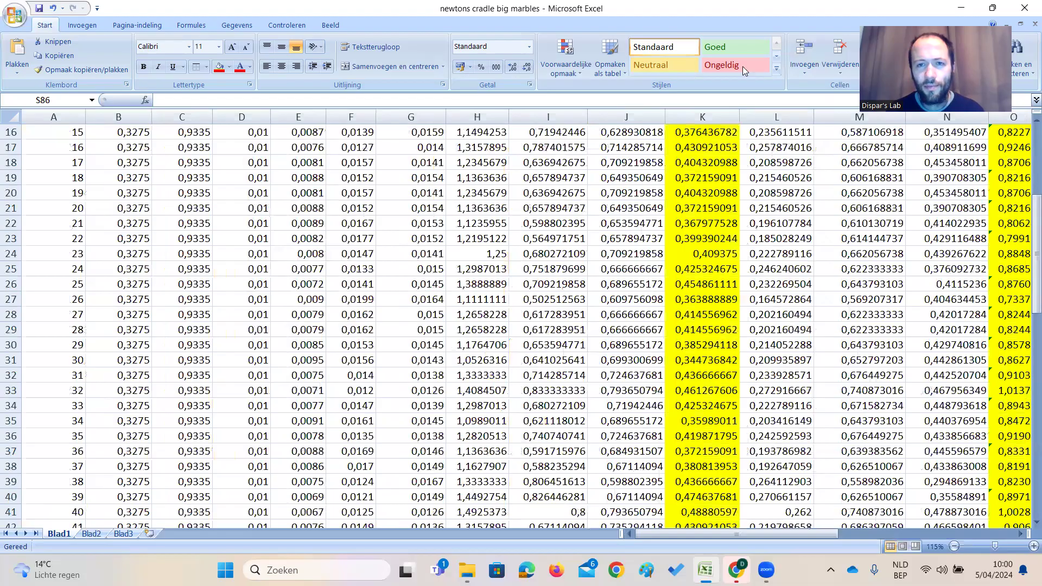